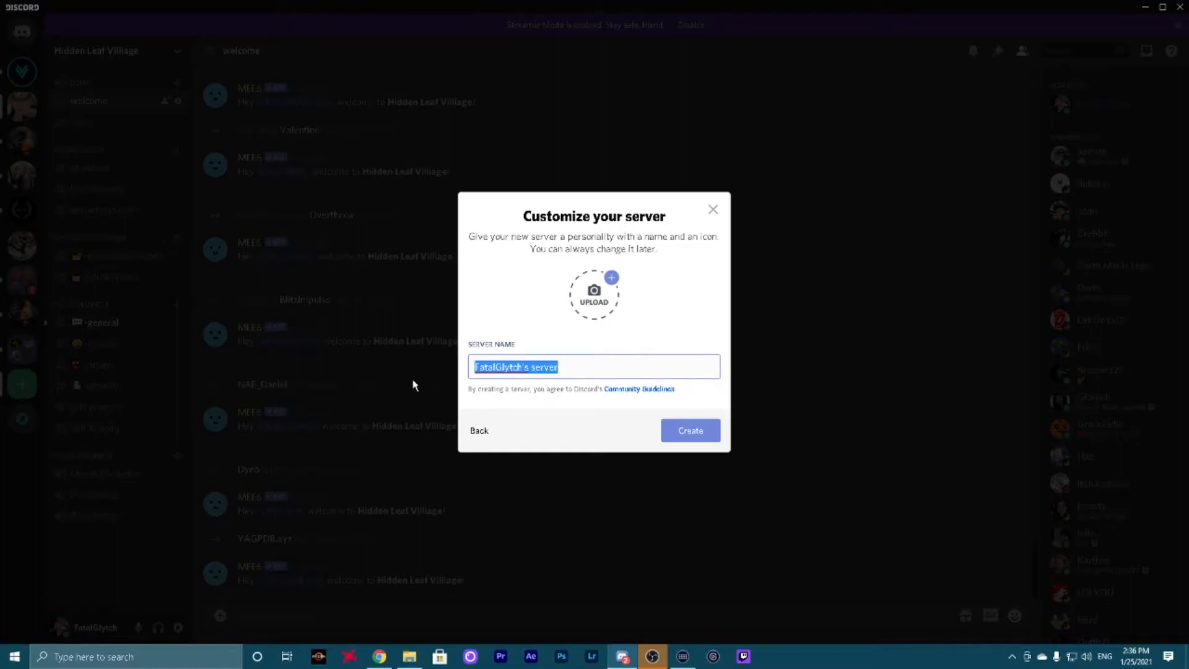
Name the new server "Test Server" and create it
text(Test Server)
key(Return)
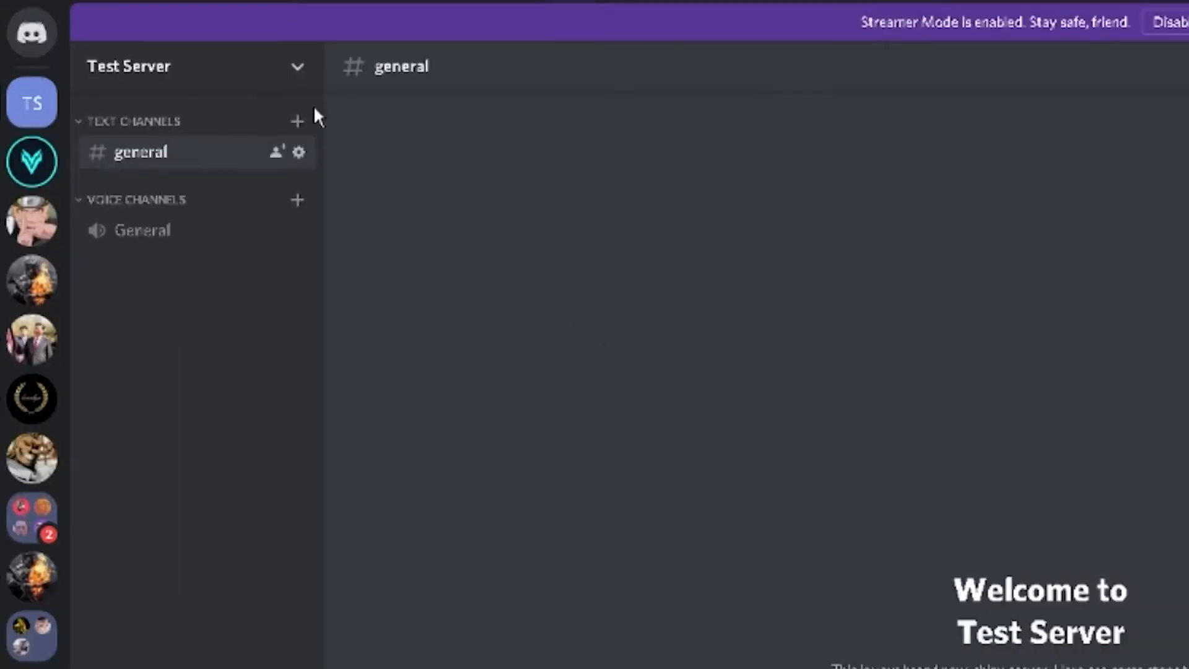
Create two text channels named welcome and rule in the Text Channels category
click(298, 122)
text(welcom)
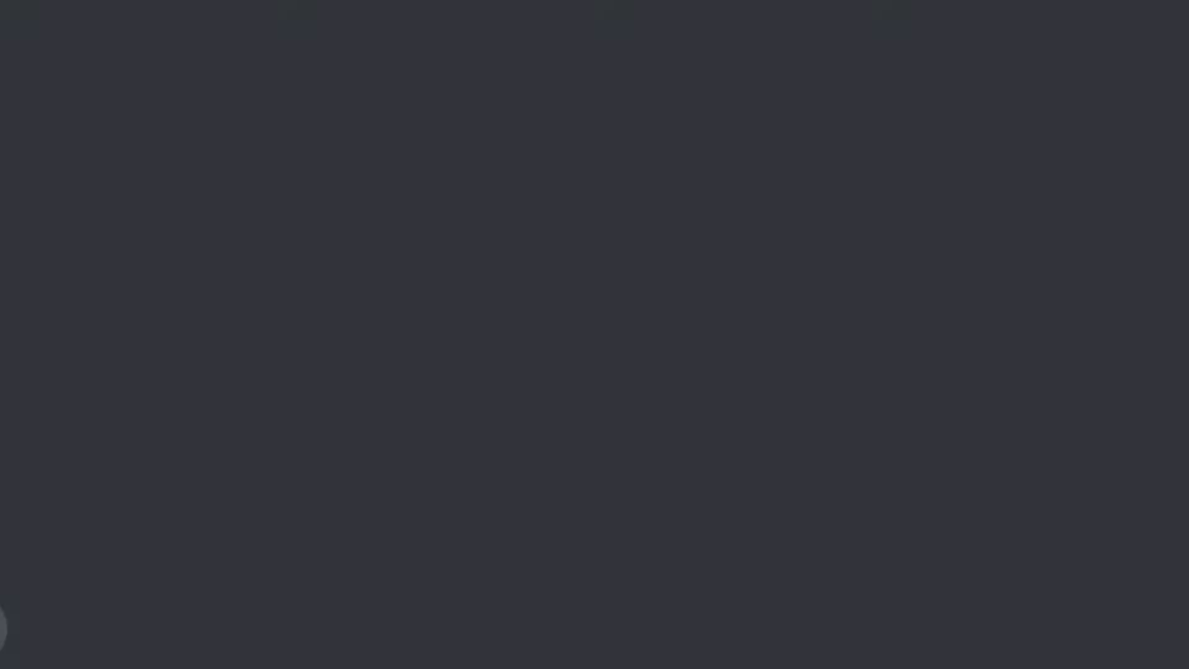
text(rule)
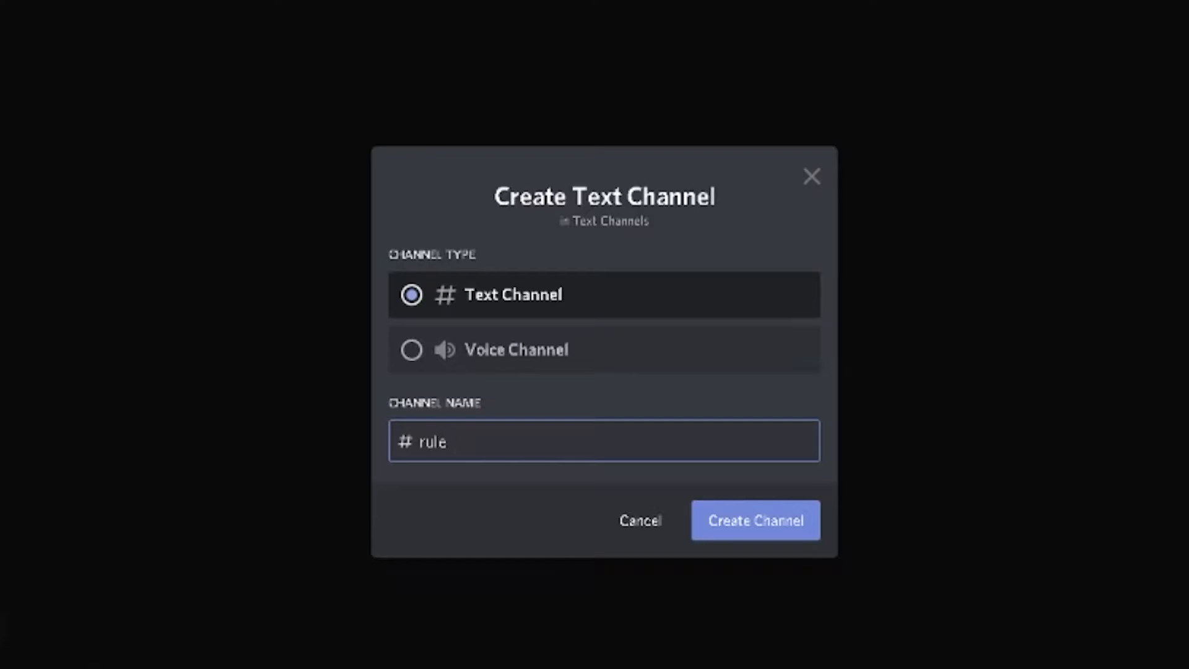
key(Return)
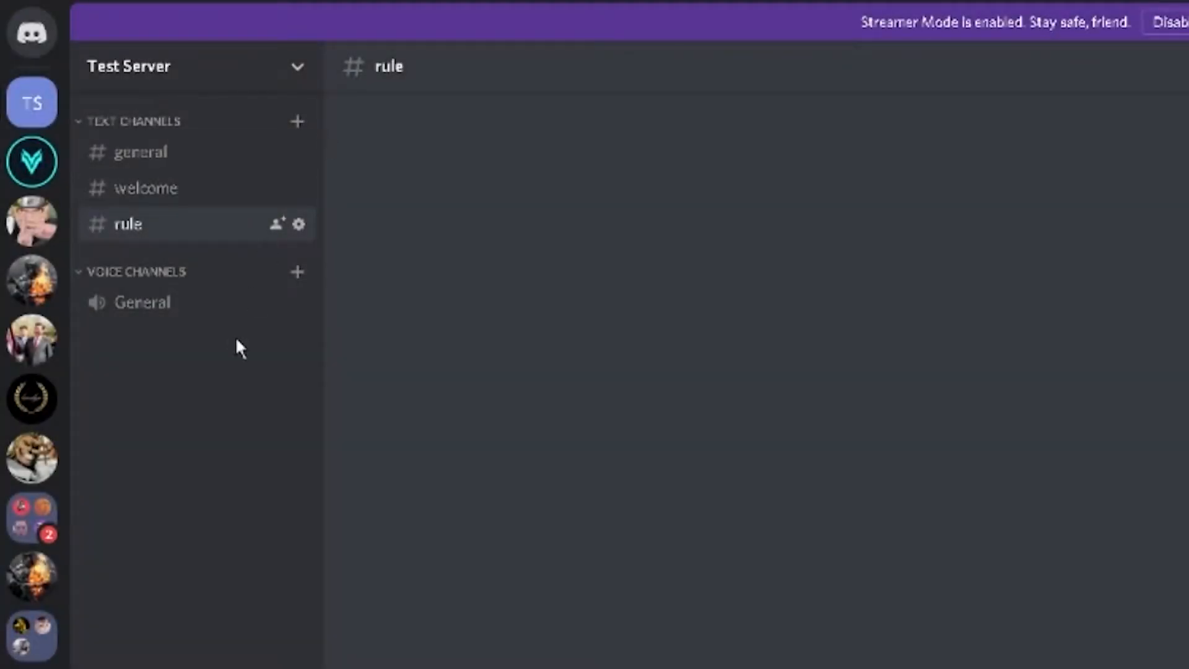
Create two text channels named cod and apex in the Voice Channels category
click(298, 271)
text(cod)
key(Return)
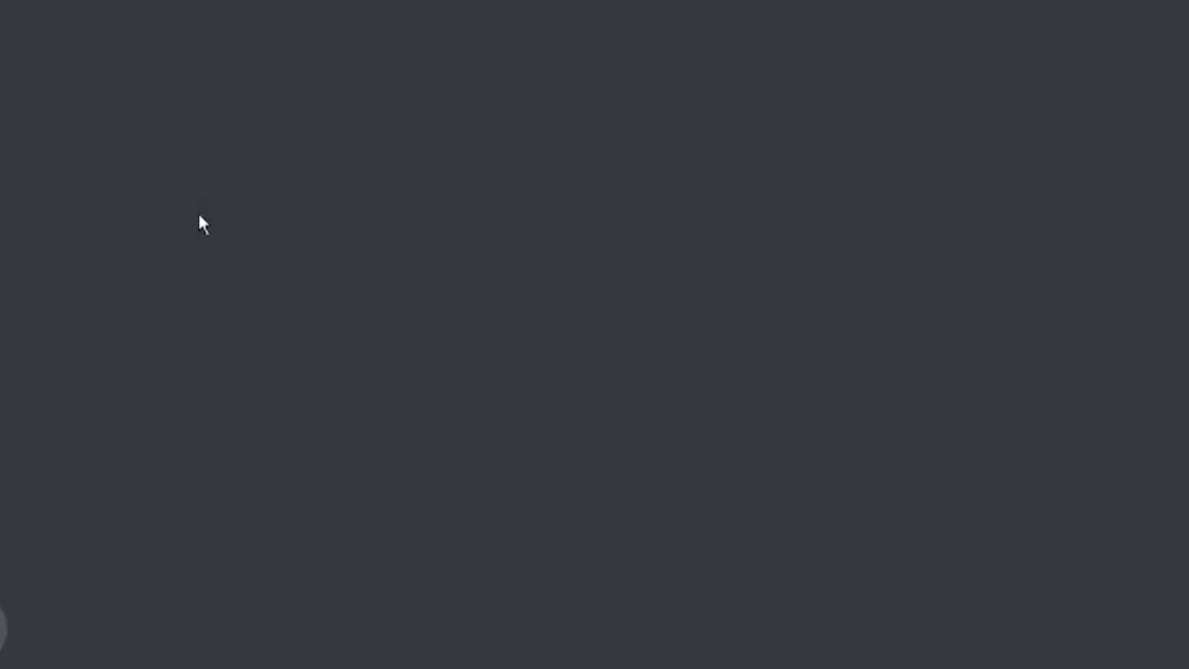
text(ape)
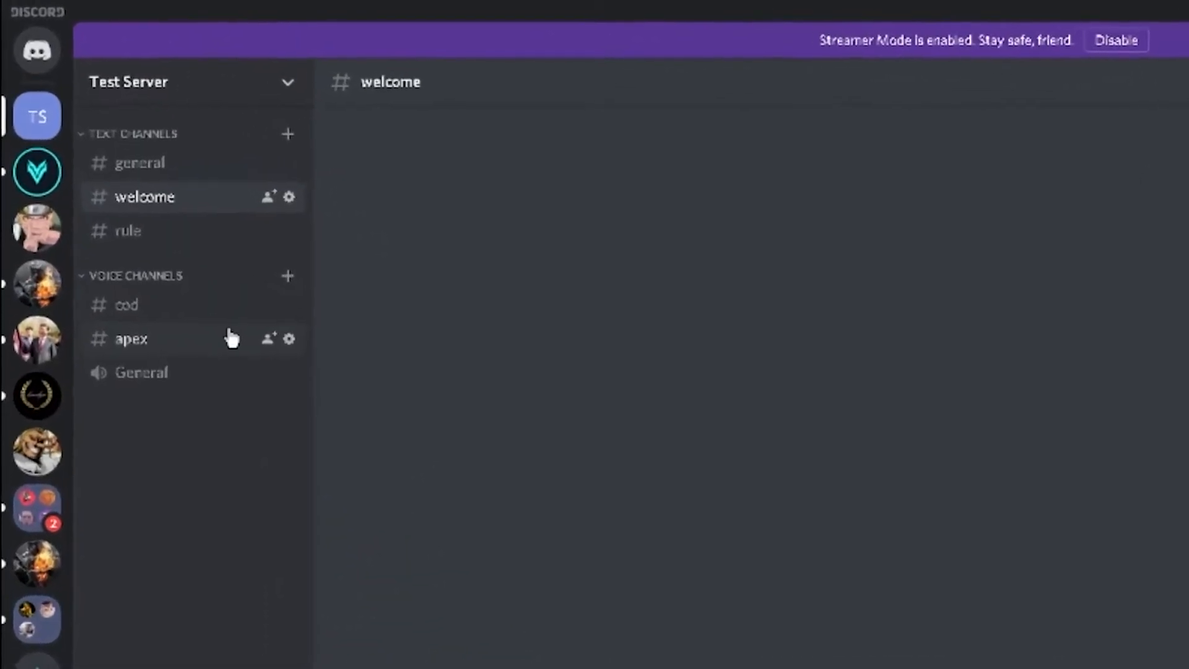
Add a new role named Member in the Test Server settings
click(299, 99)
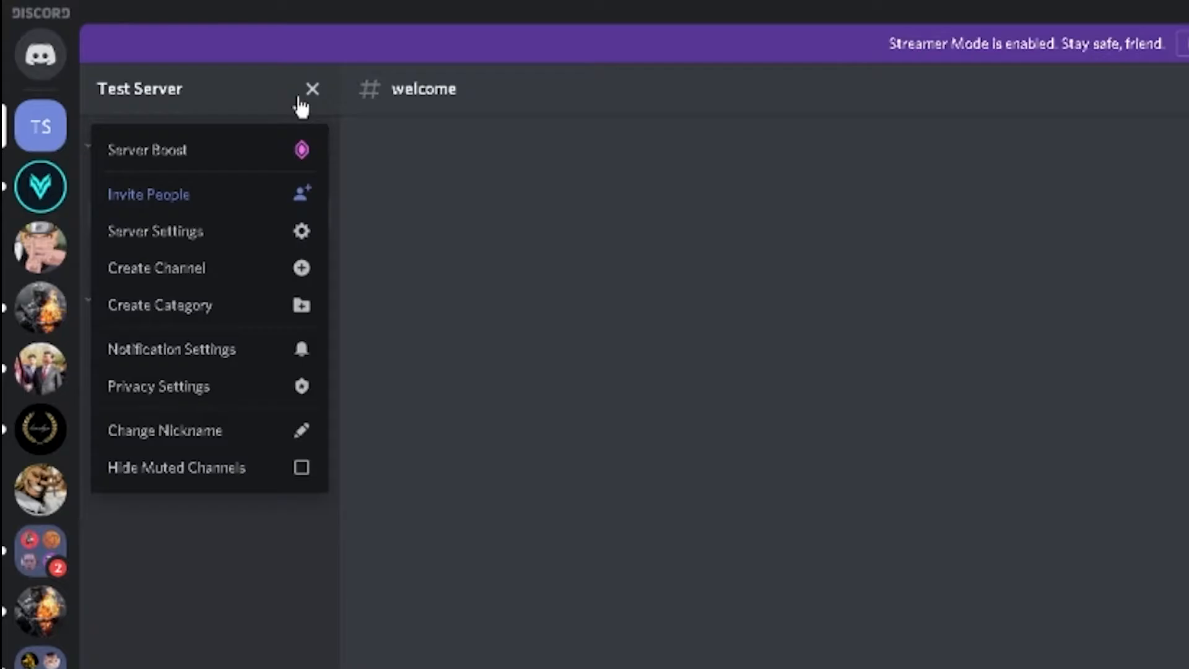
click(244, 239)
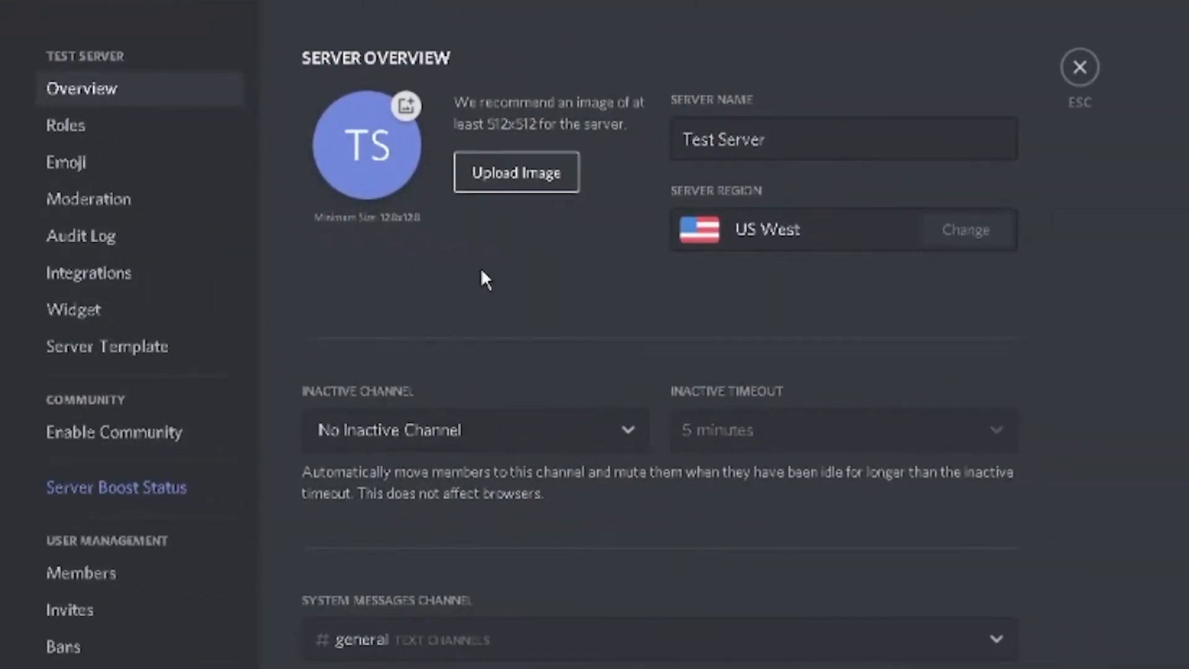
click(68, 127)
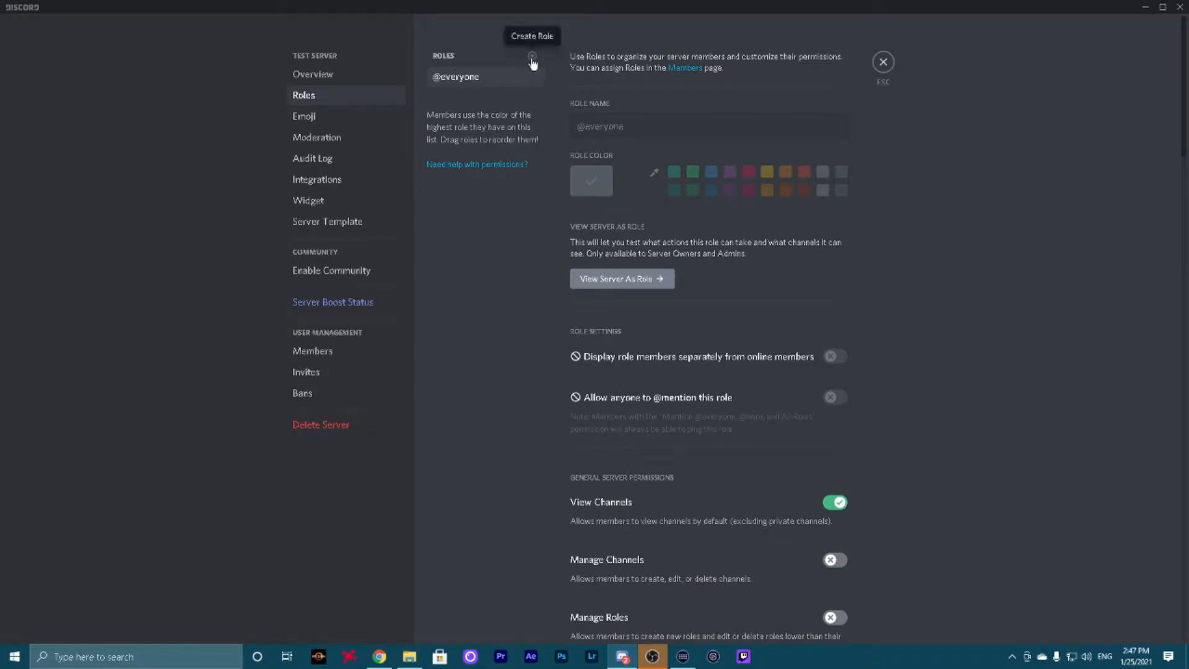
click(532, 59)
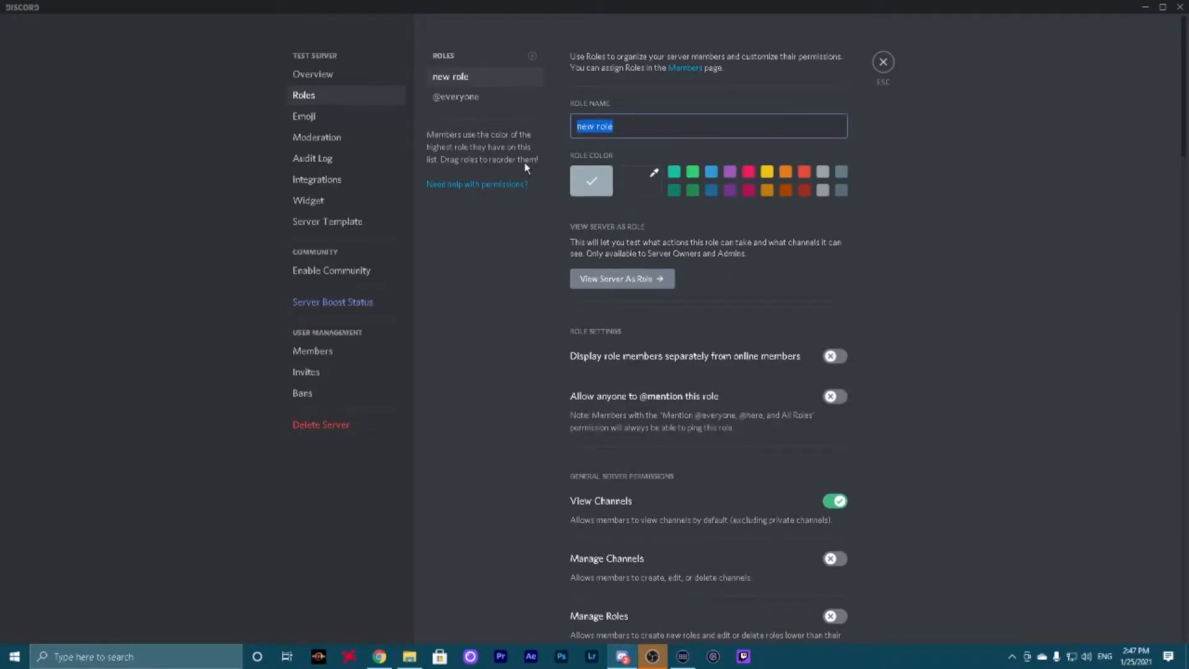
text(Member)
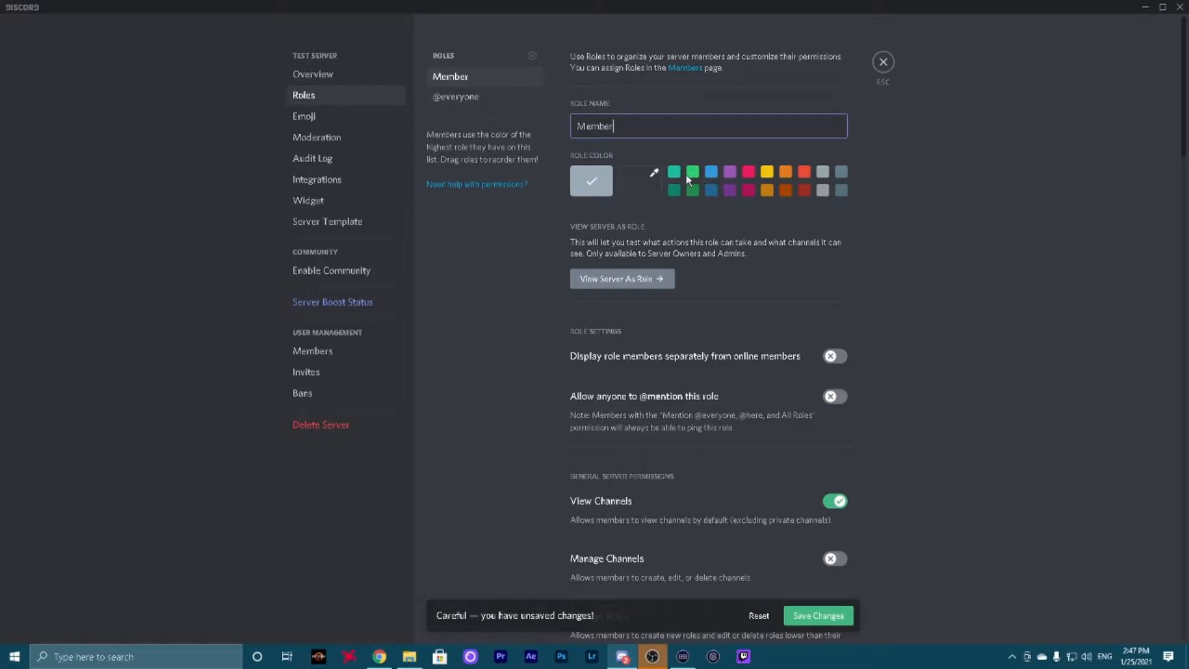
Give the Member role the teal colour, go through its server permissions and save the changes
scroll(823, 373, down, 5)
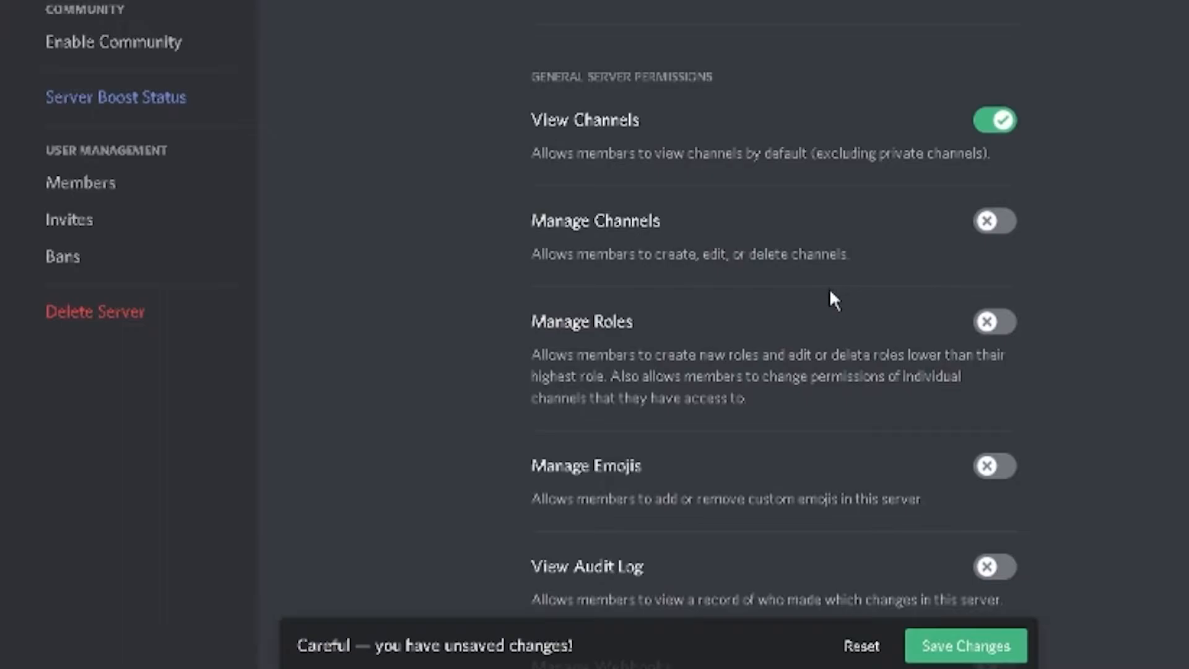
scroll(841, 216, down, 15)
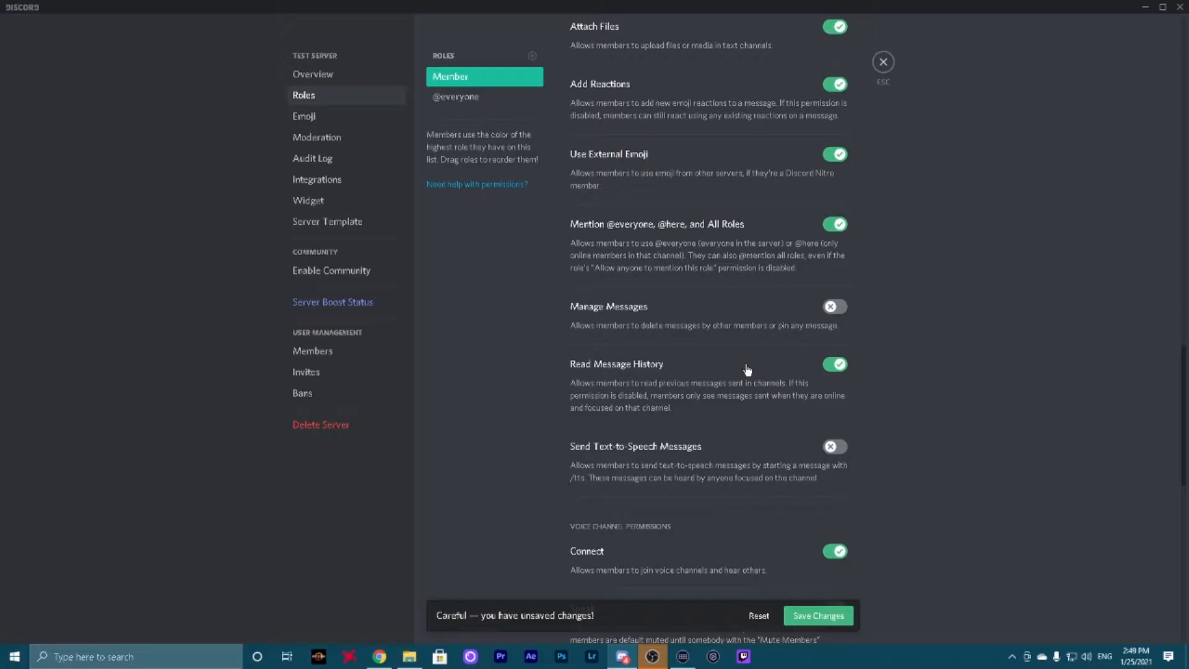
click(818, 615)
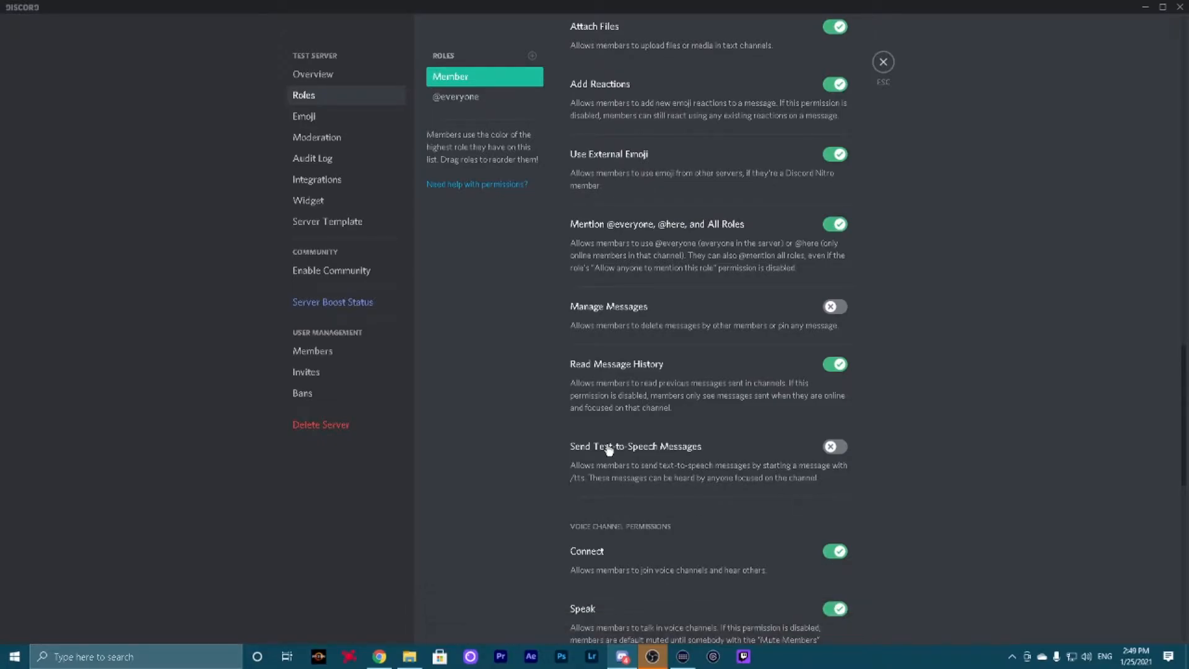
Add the Member role to the permissions of the welcome channel
key(Escape)
click(178, 126)
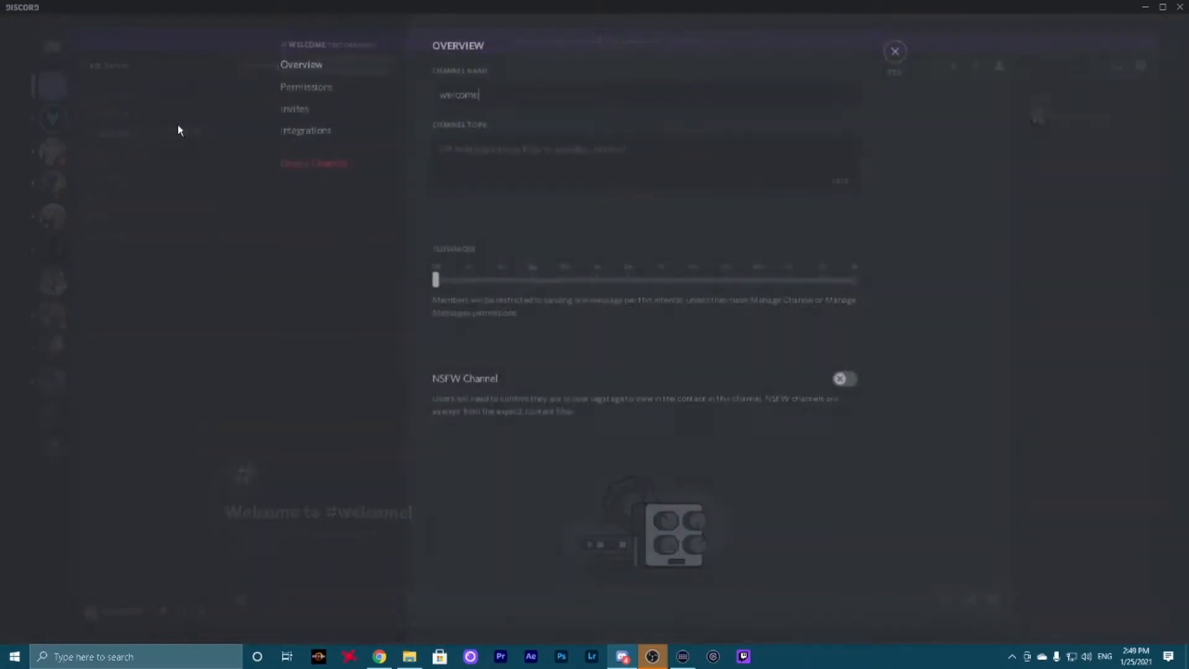
click(337, 98)
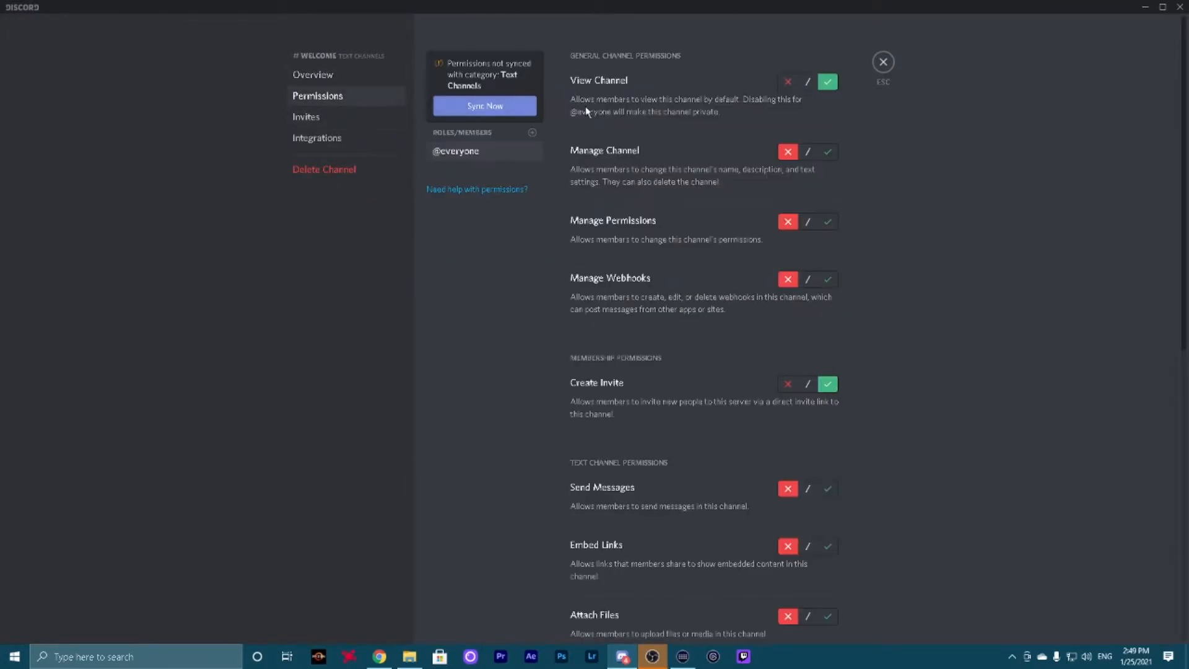
click(532, 134)
click(495, 229)
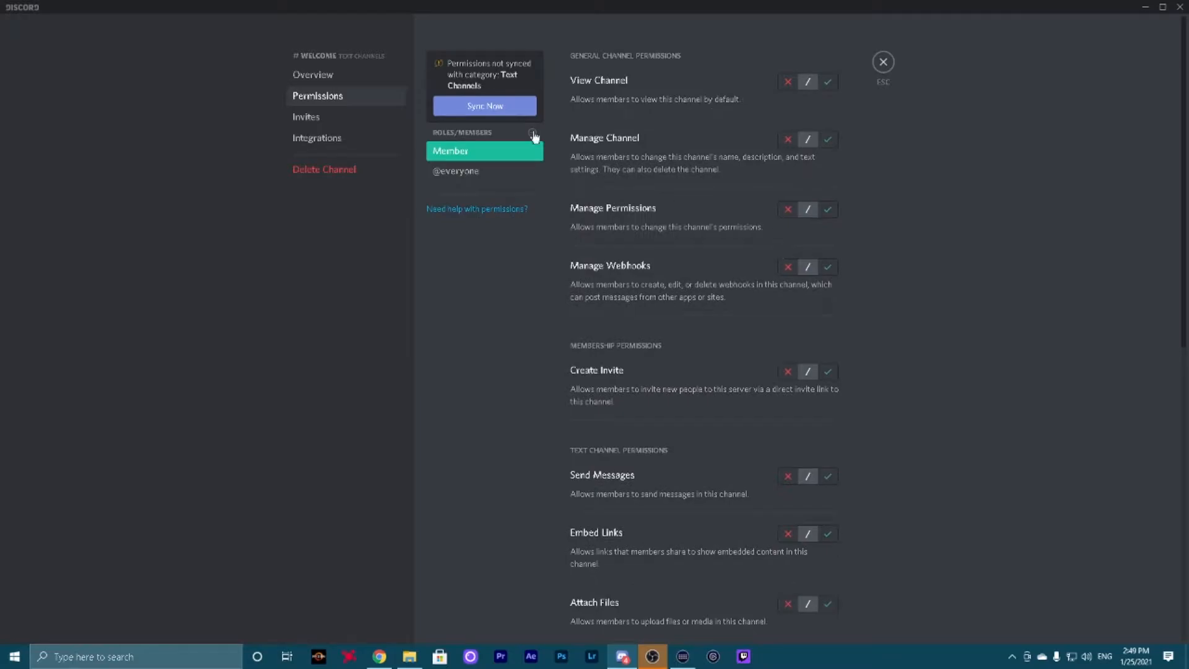
Allow Member only View Channel, Create Invite, Add Reactions and Read Message History in the welcome channel, deny every other permission, and save
click(828, 82)
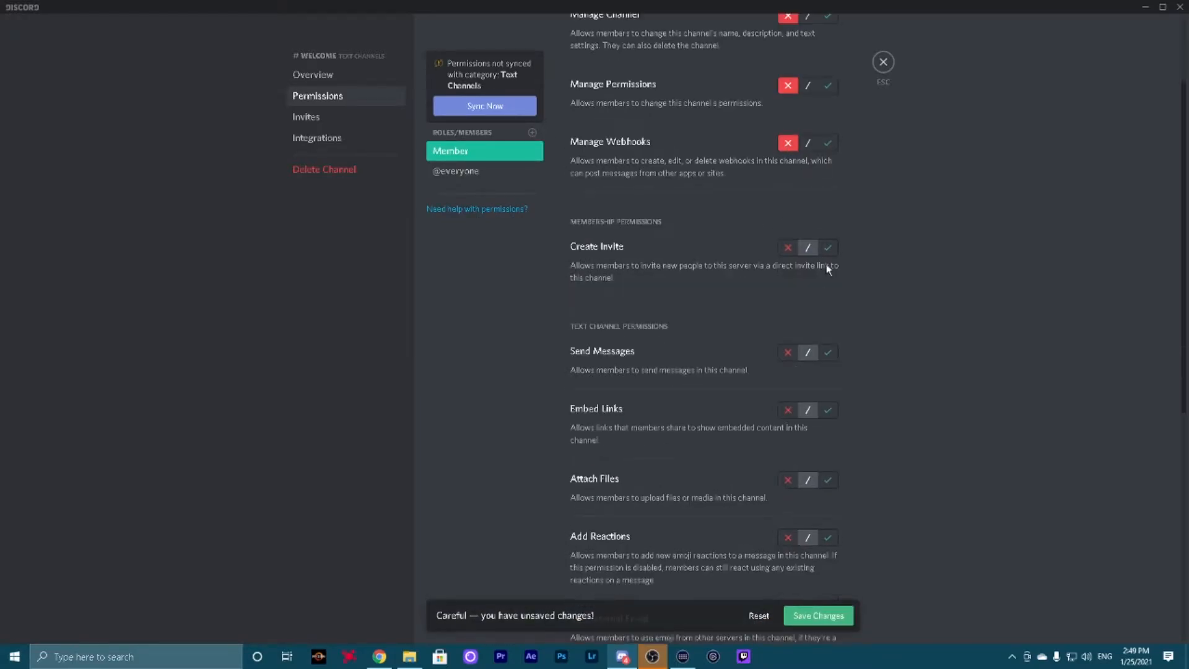
click(787, 409)
click(788, 351)
scroll(775, 373, down, 2)
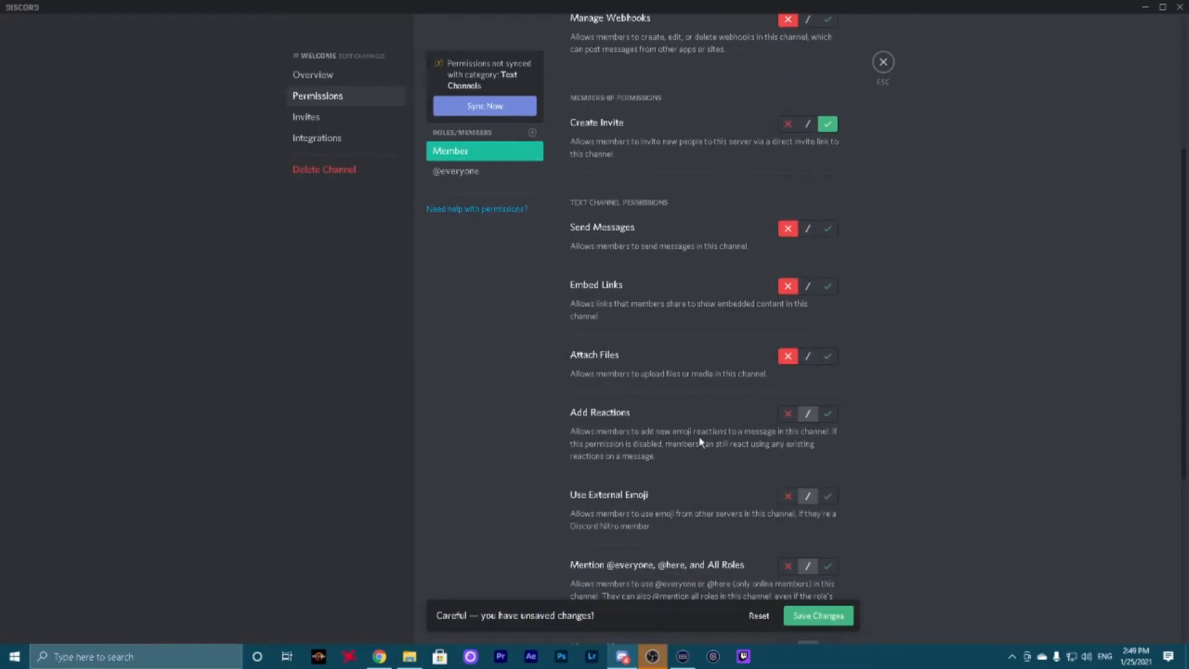
scroll(704, 431, down, 1)
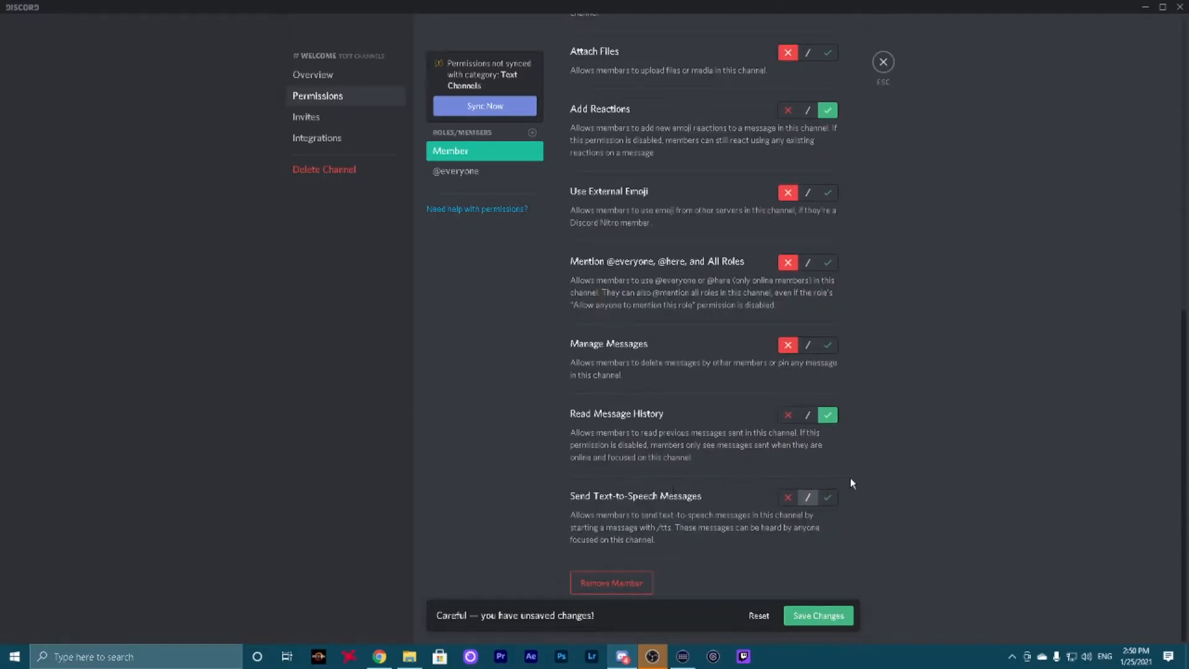
click(789, 499)
click(818, 615)
click(884, 62)
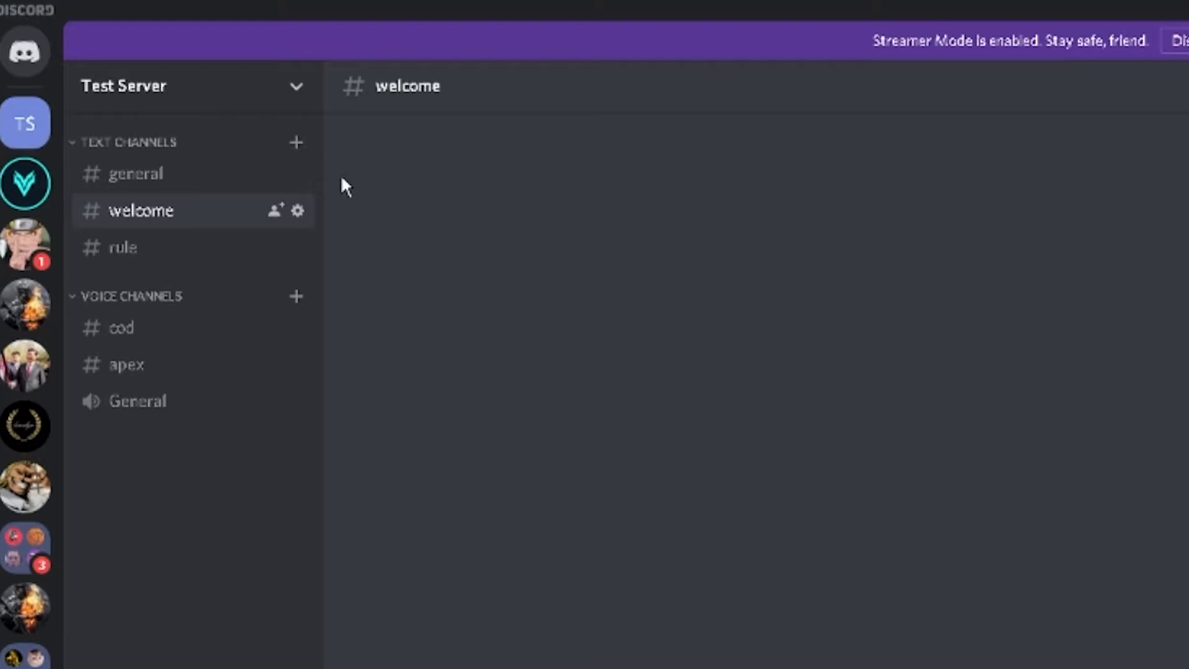
Preview Test Server as the Member role to check the welcome channel, and return to the normal server view
click(297, 92)
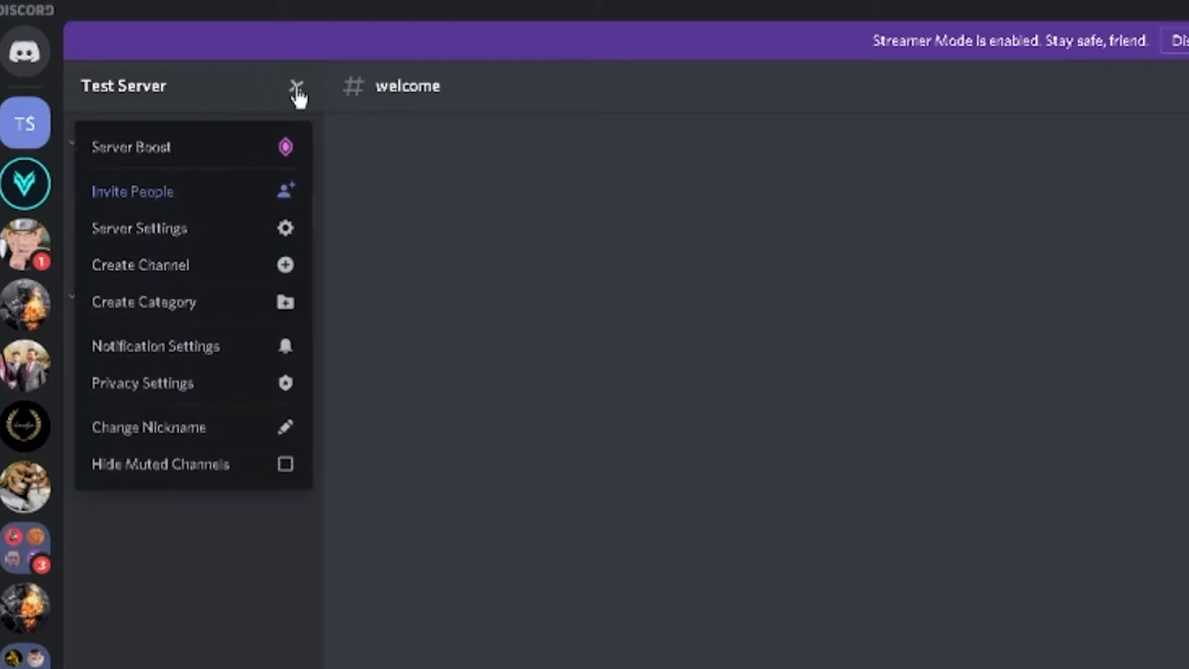
click(233, 228)
click(156, 180)
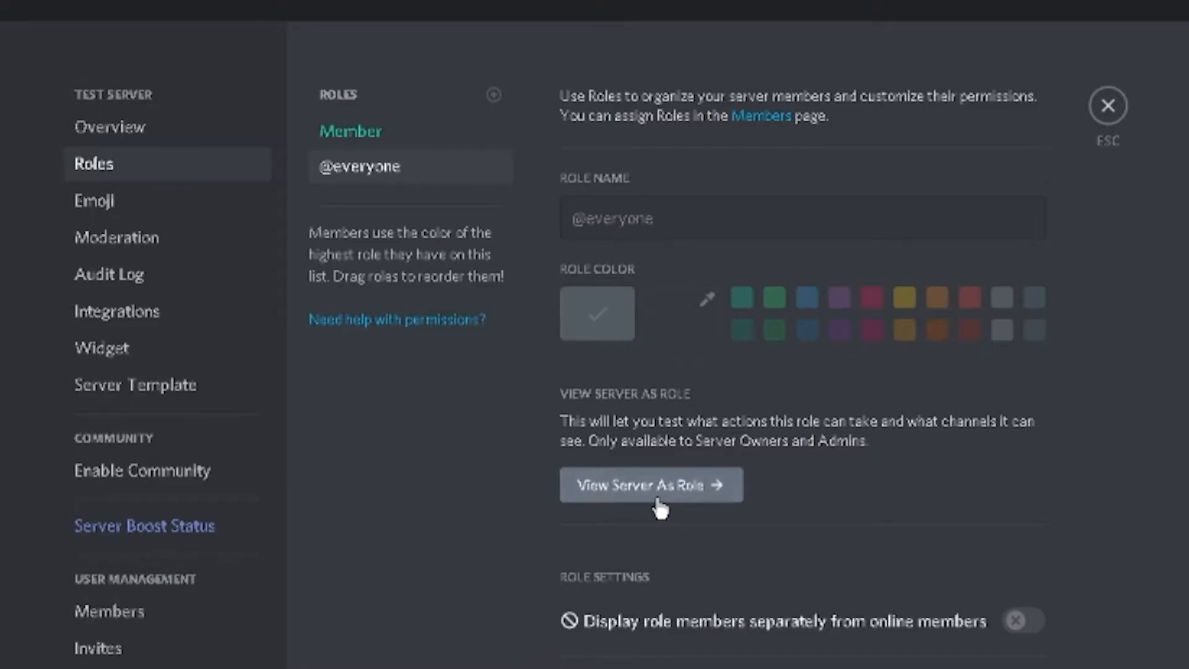
click(389, 141)
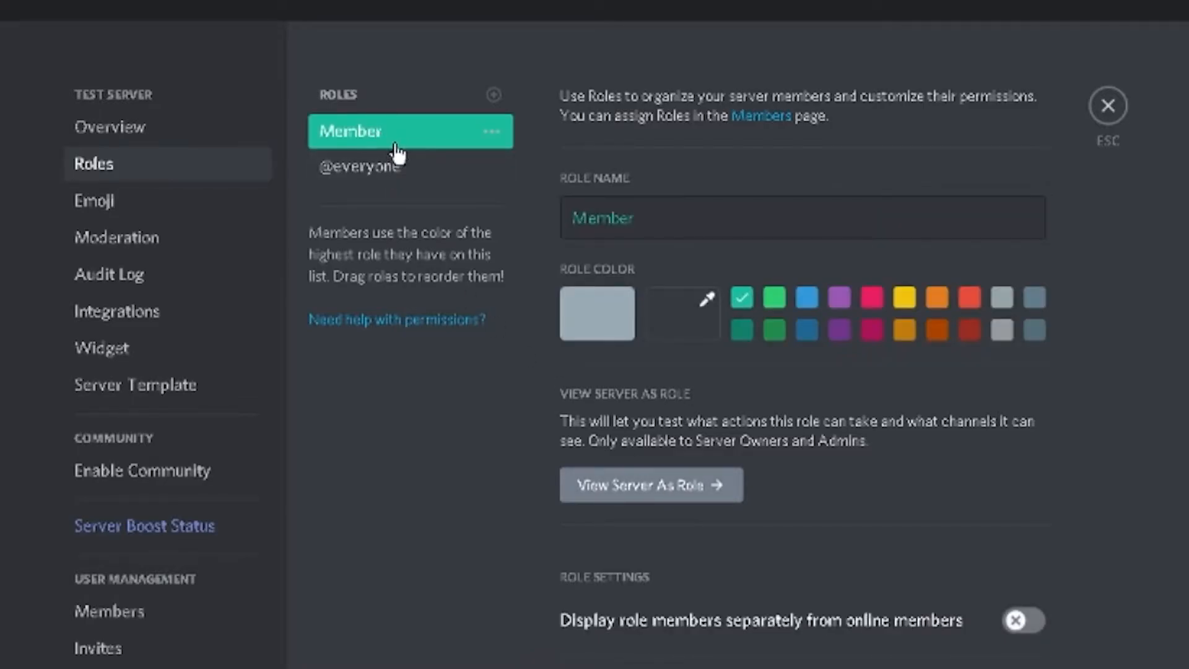
click(685, 494)
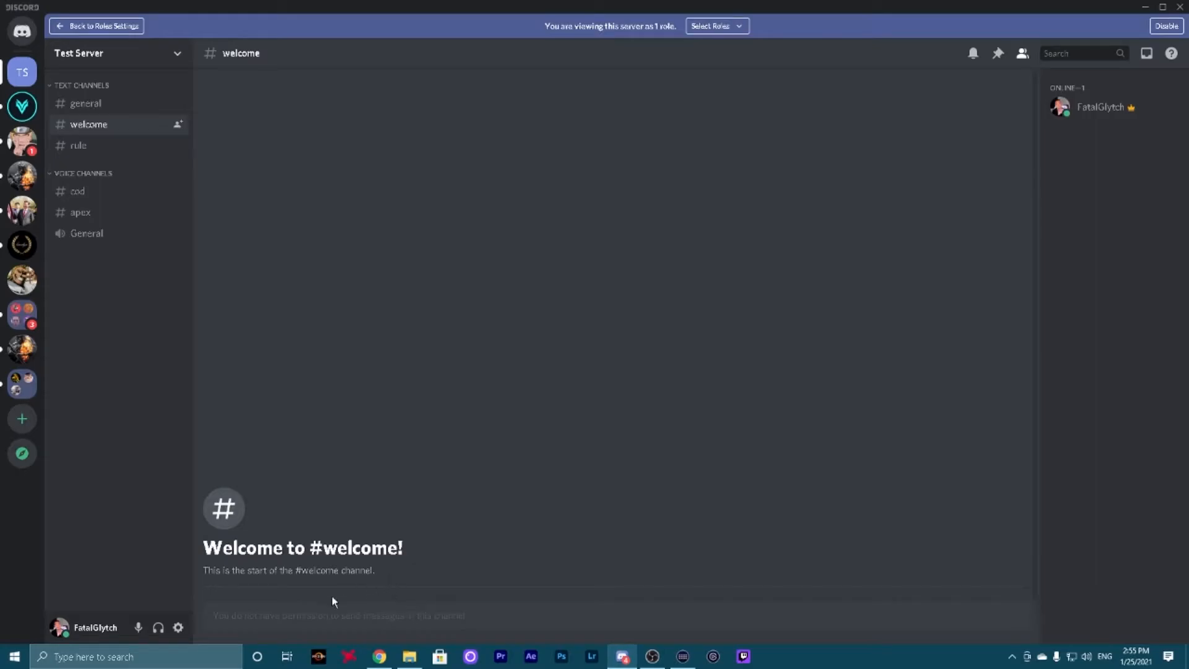
click(110, 29)
click(885, 60)
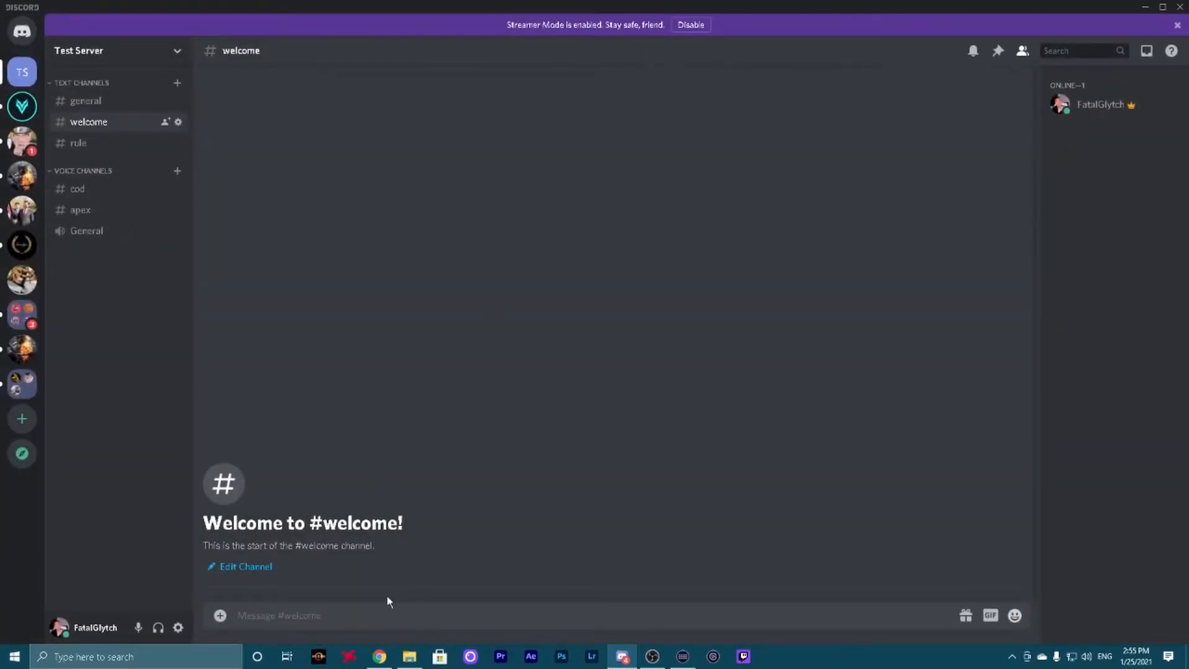
Send the test message "Fuck you" in the welcome channel
text(Fuck you)
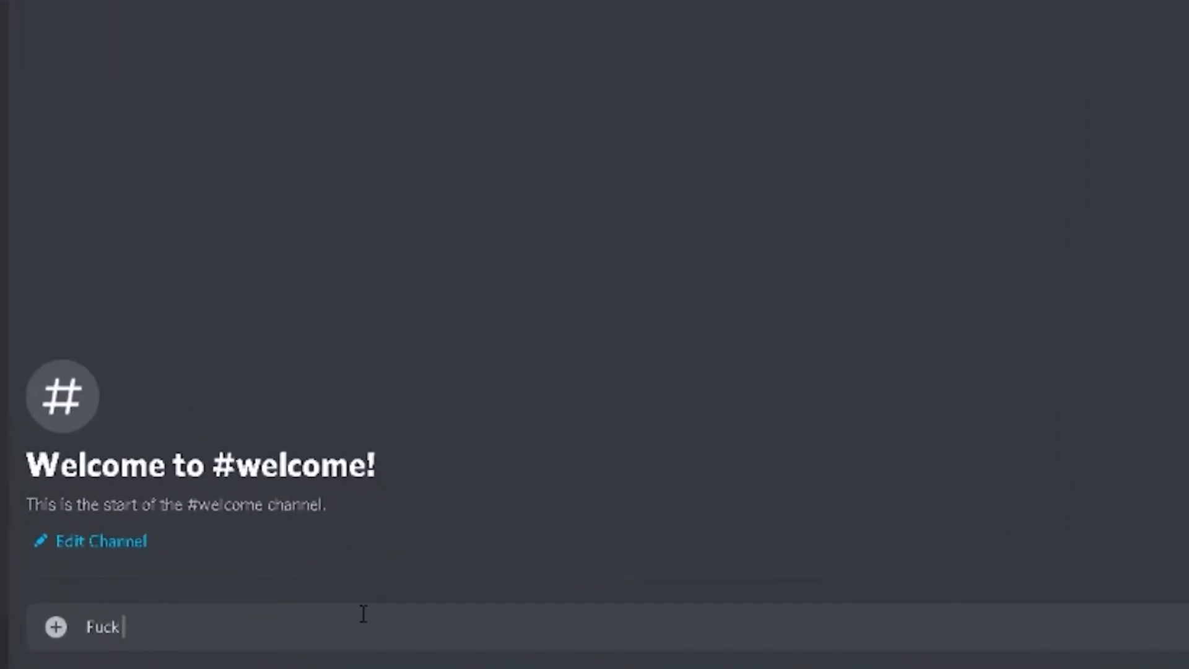
key(Return)
click(80, 50)
click(133, 131)
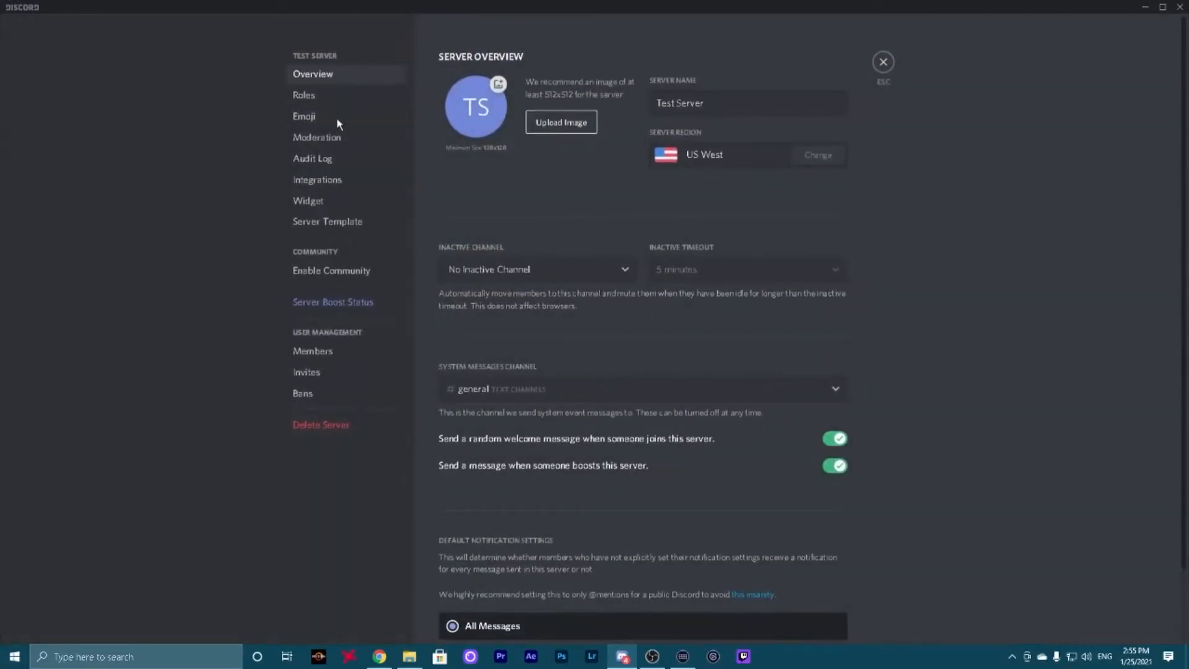
click(303, 95)
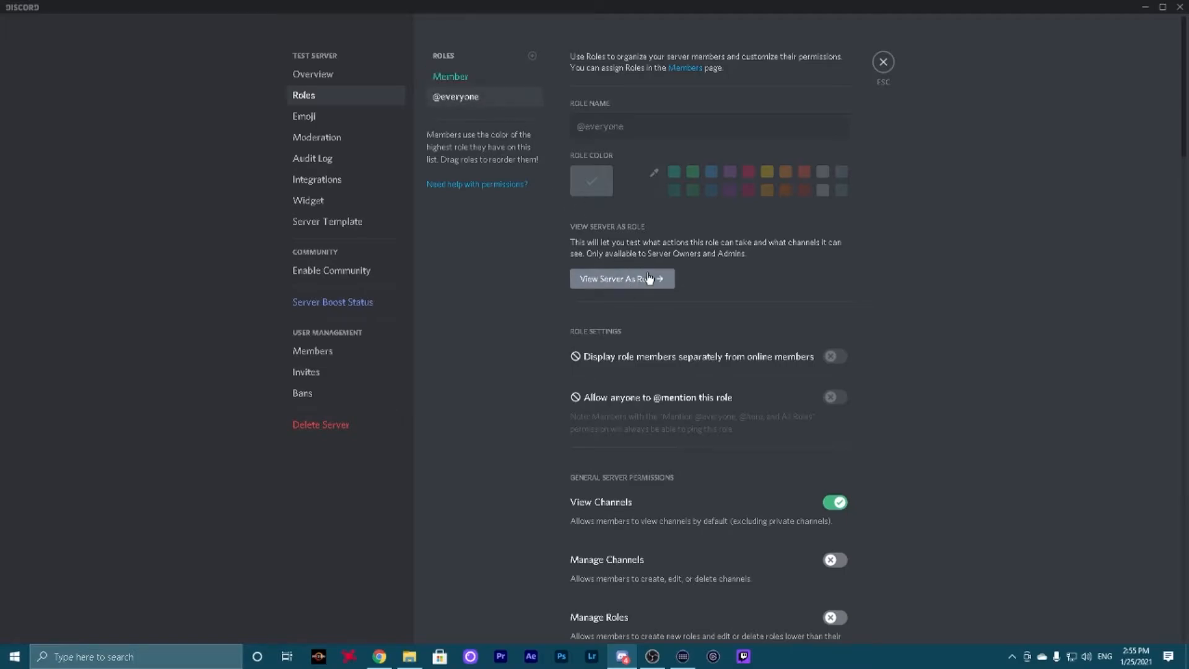
click(622, 278)
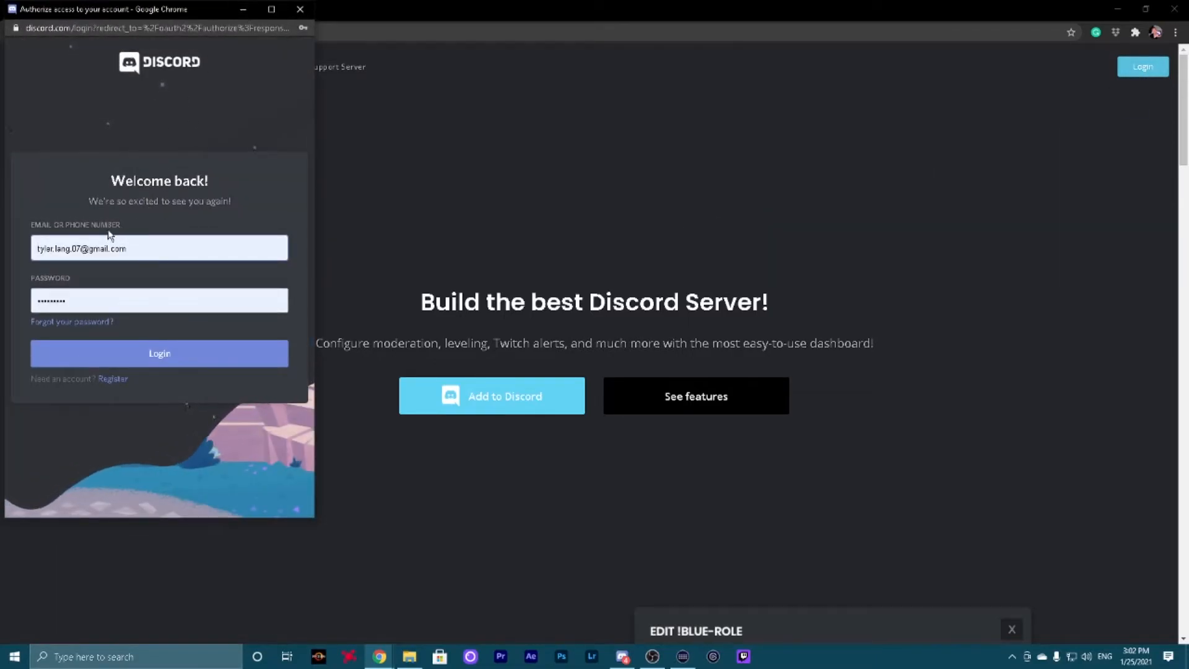
In the browser, log in to Discord for MEE6 with the filled-in e-mail and password plus the two-factor authentication code
click(159, 353)
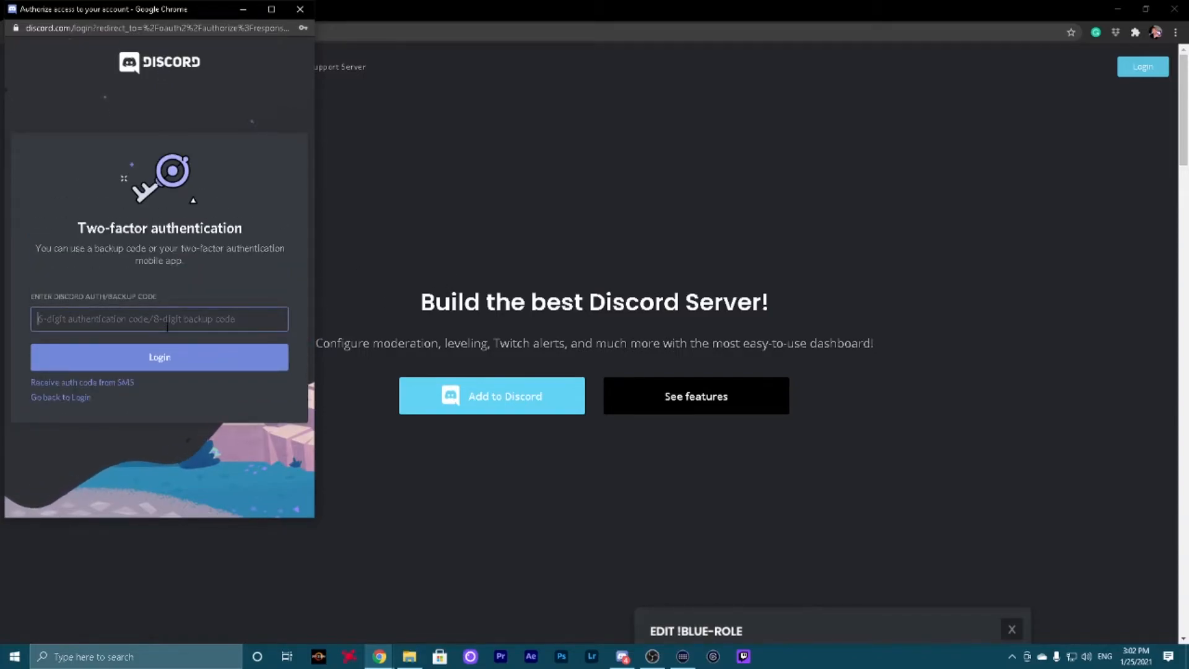
click(167, 327)
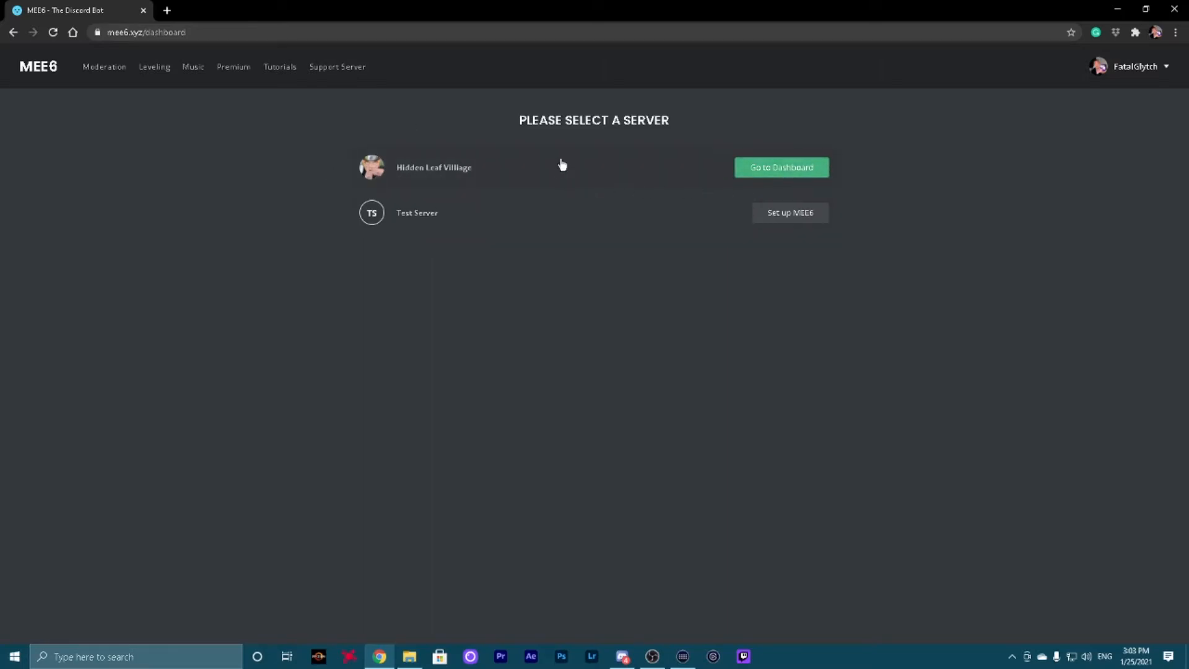
Set up MEE6 for Test Server and authorize the bot with all its requested permissions
click(785, 221)
click(221, 347)
click(235, 420)
click(239, 409)
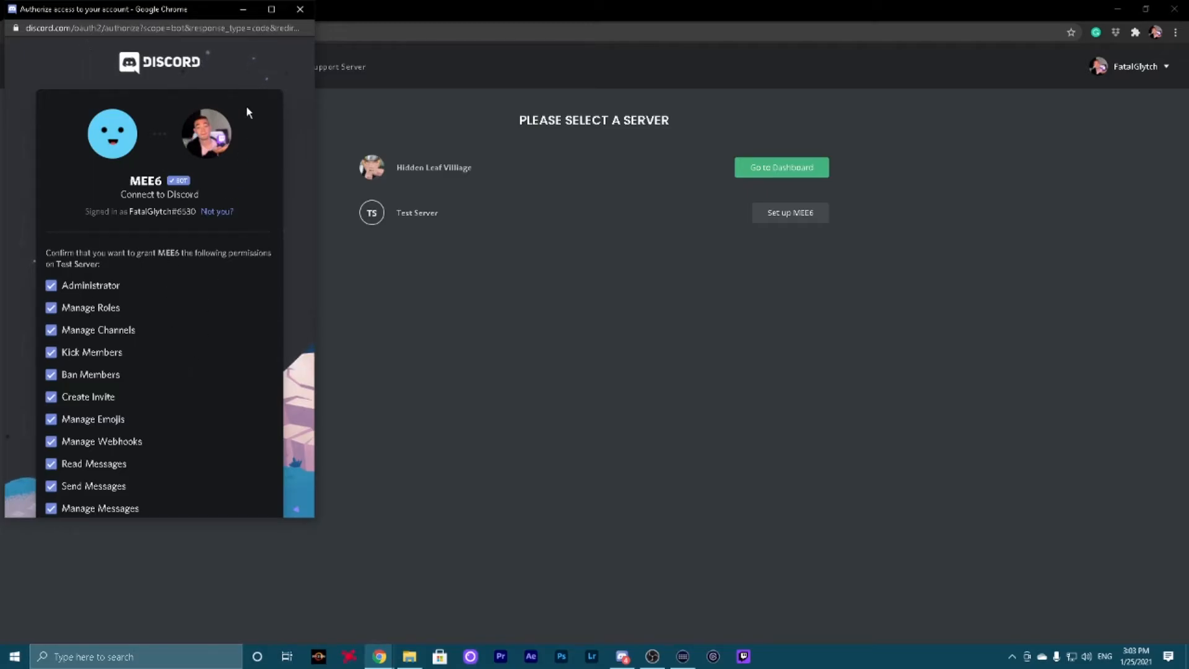
click(270, 10)
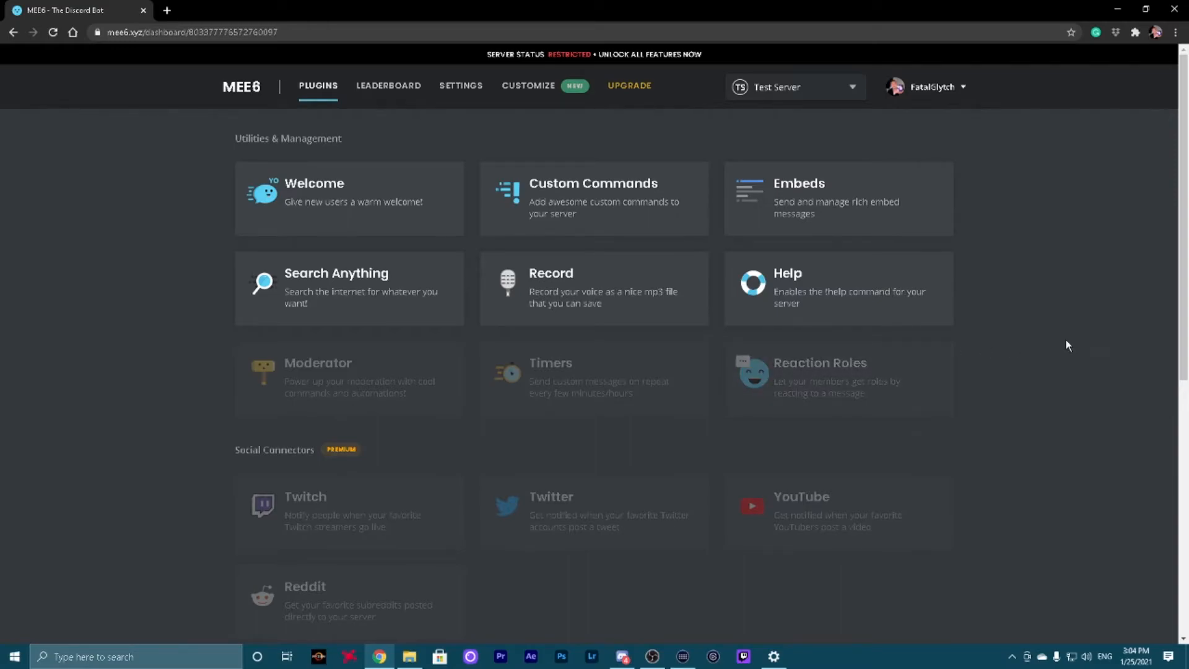
In MEE6's Welcome plugin, enable the message sent when a user joins the server and set its channel to welcome
click(368, 200)
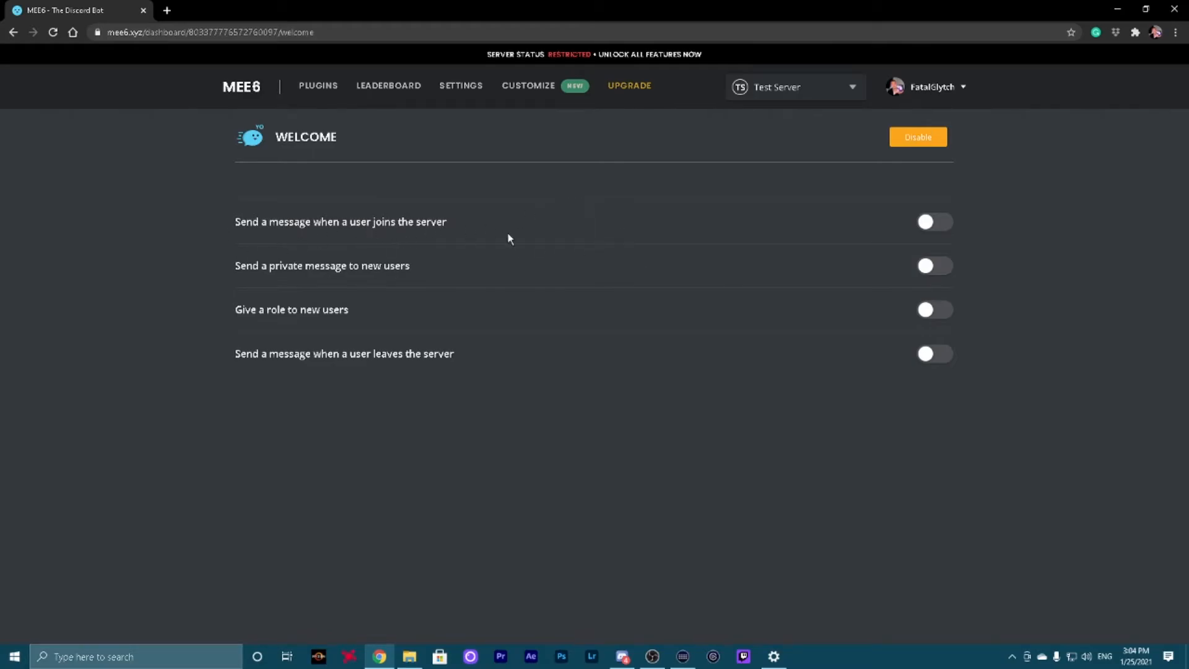
click(941, 227)
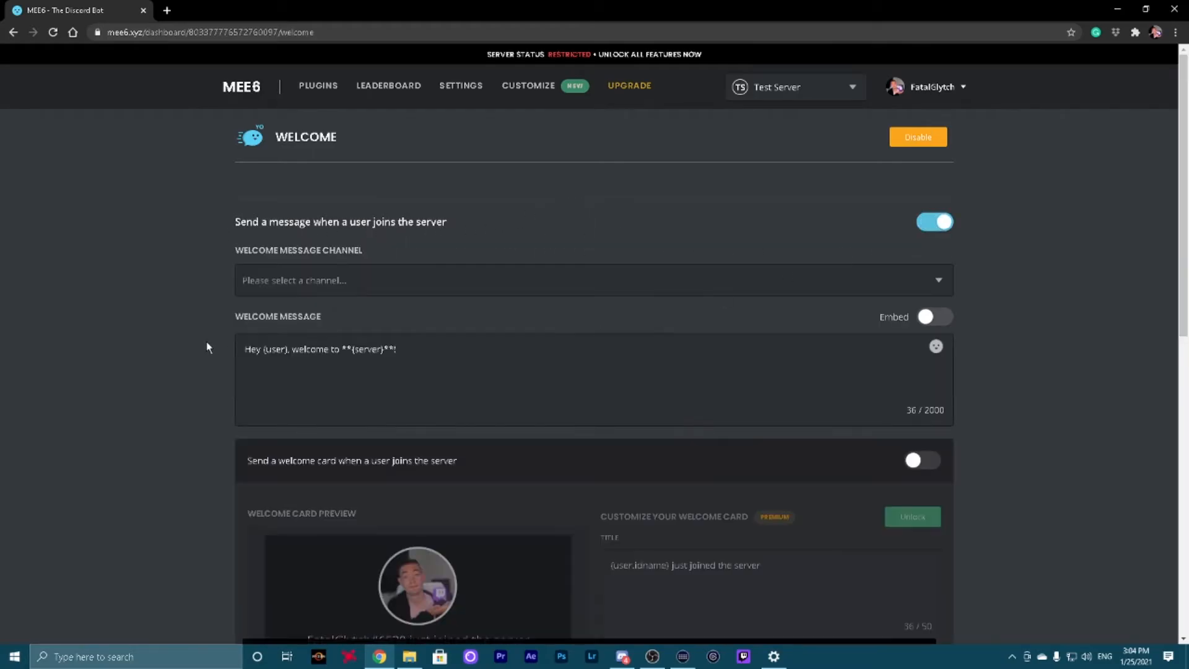
click(324, 283)
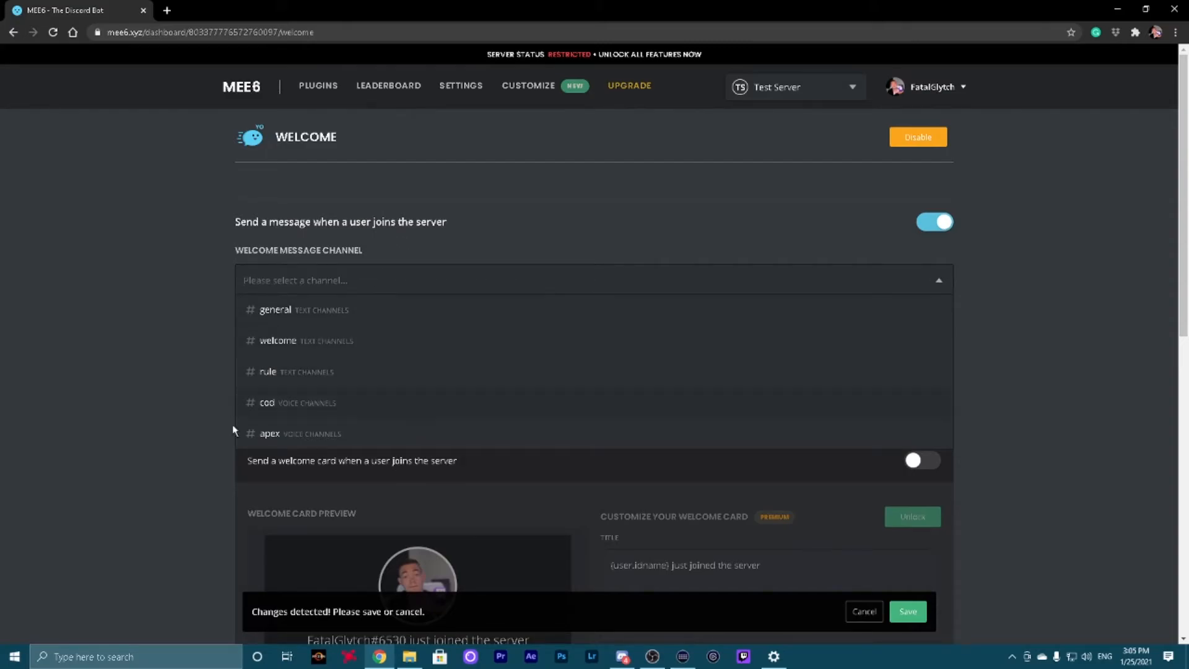
click(350, 343)
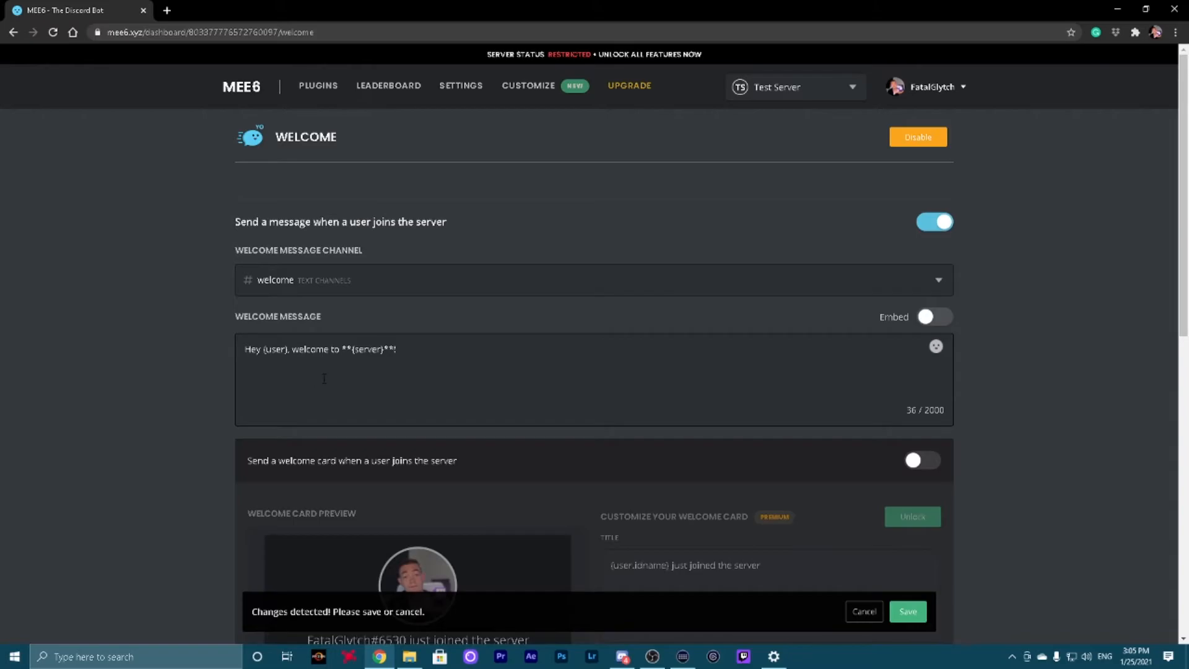
scroll(805, 348, down, 7)
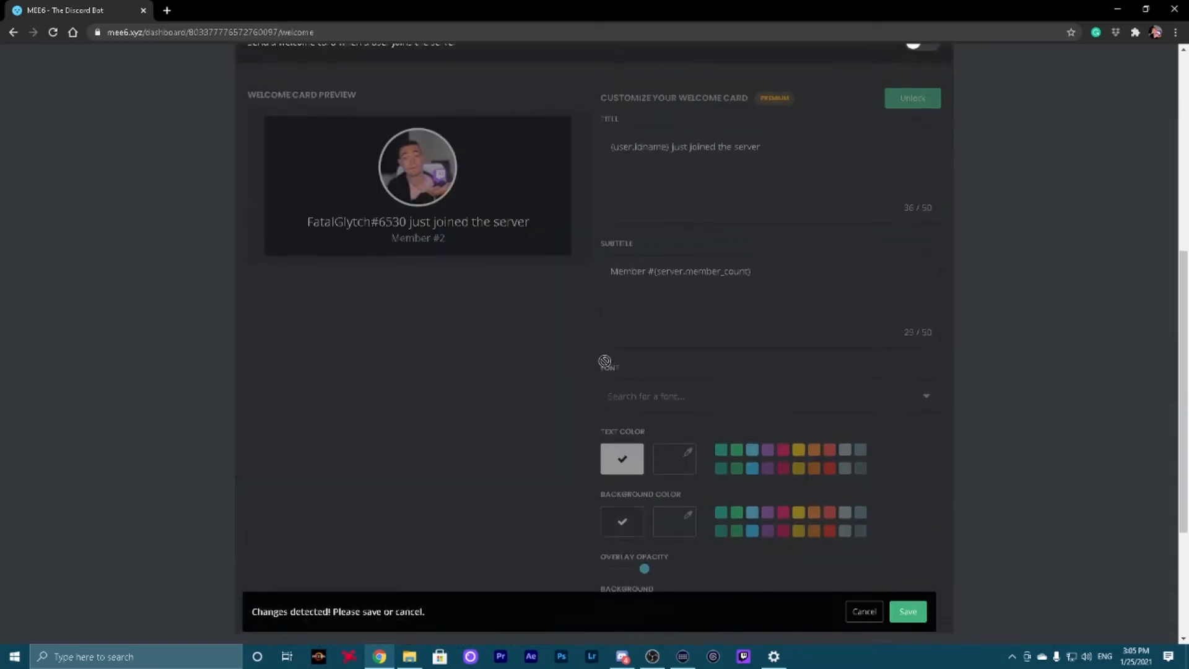
scroll(608, 359, up, 6)
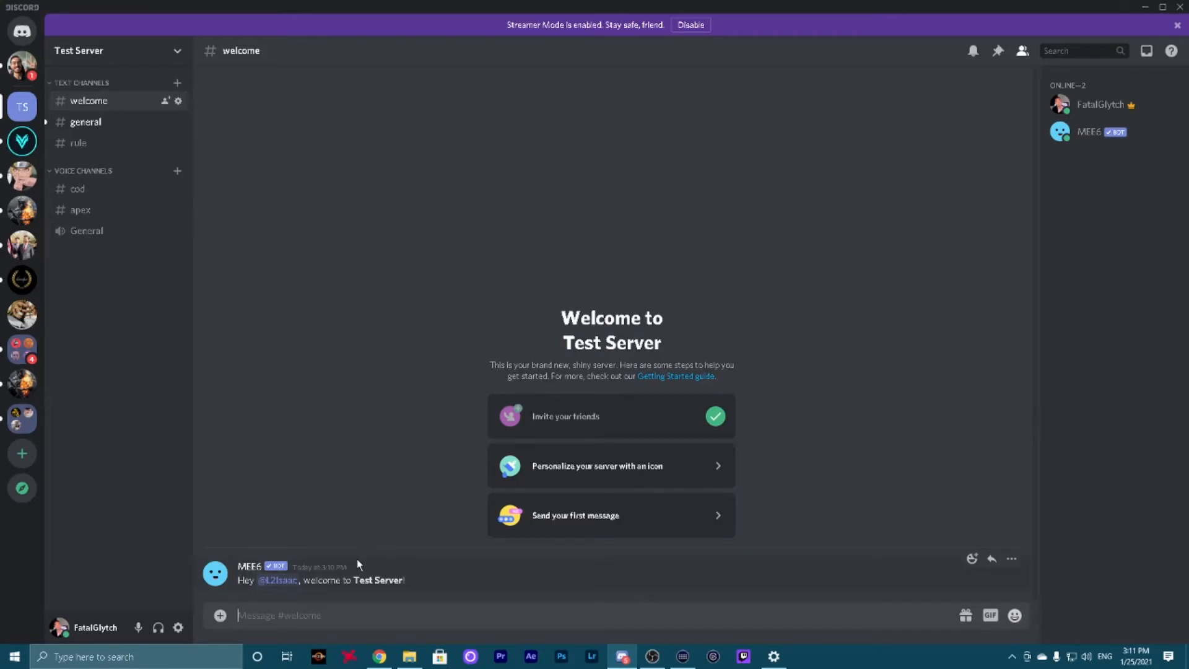
In Discord, open the Hidden Leaf Villiage server and look over its channel layout and general chat as an example
click(22, 176)
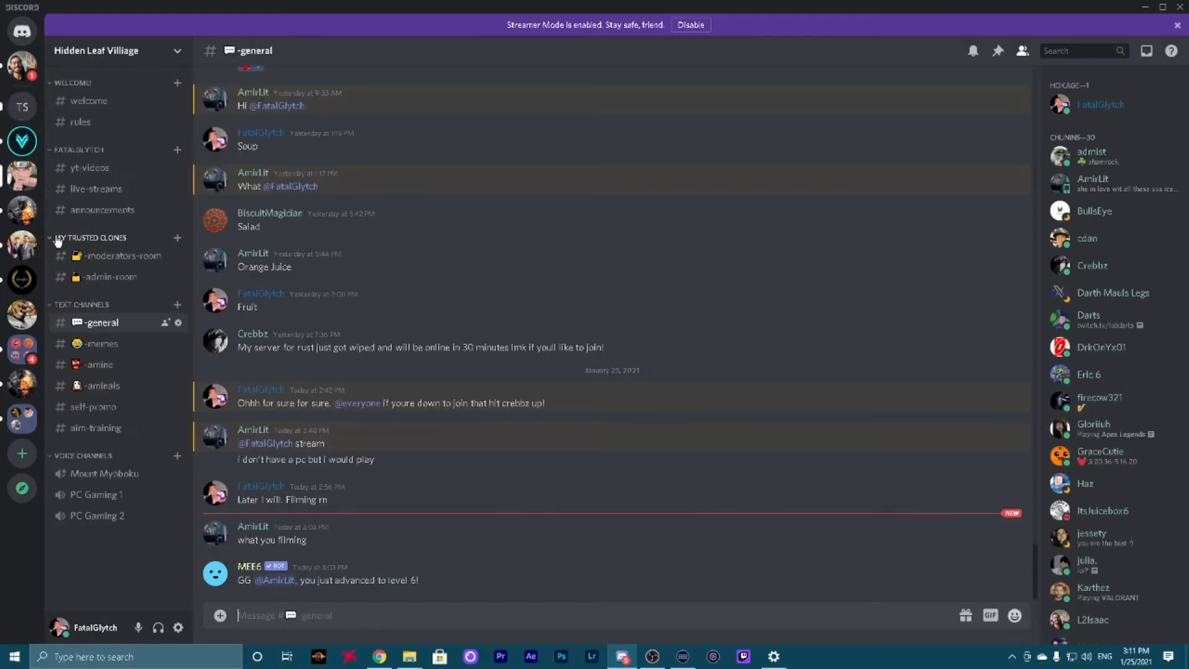
scroll(414, 374, up, 5)
scroll(413, 375, down, 5)
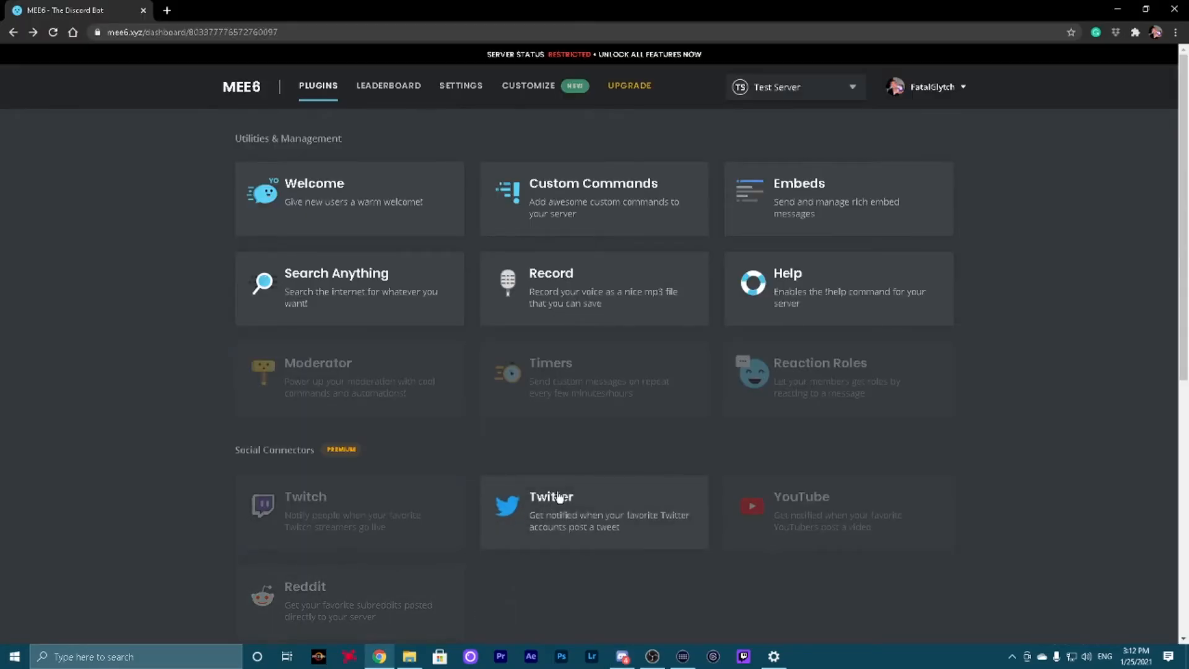
Review the MEE6 plugin list, and in Discord examine MEE6's posts in Hidden Leaf Villiage's yt-videos and live-streams channels
scroll(554, 536, down, 5)
scroll(533, 553, up, 2)
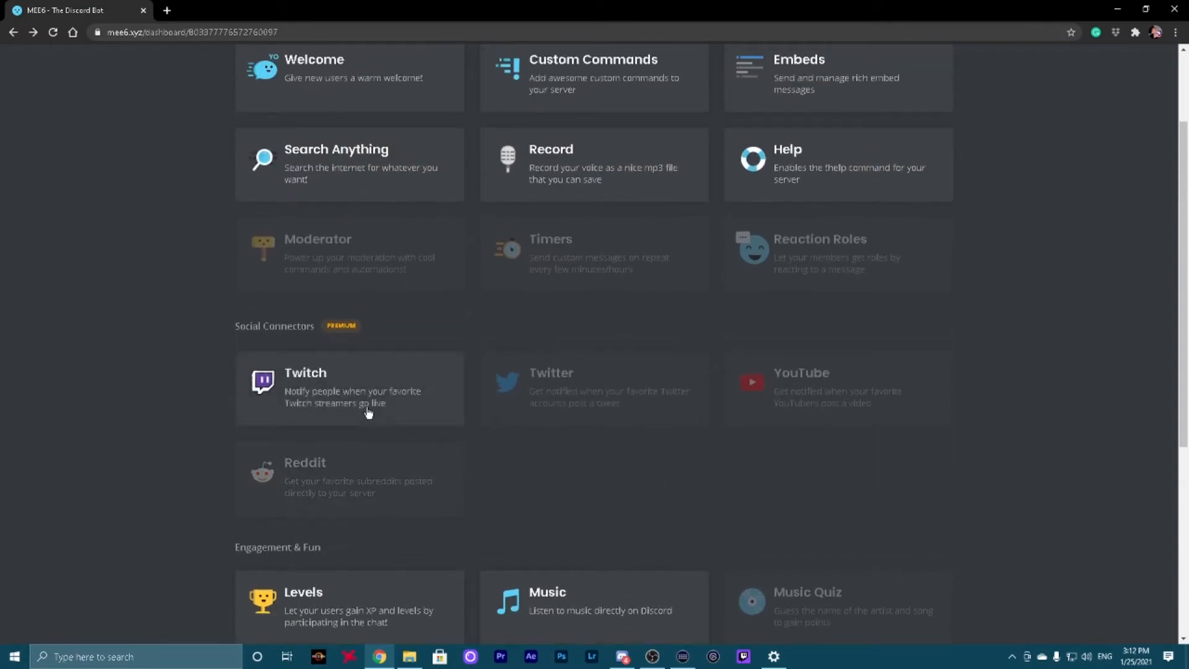
click(620, 655)
click(22, 142)
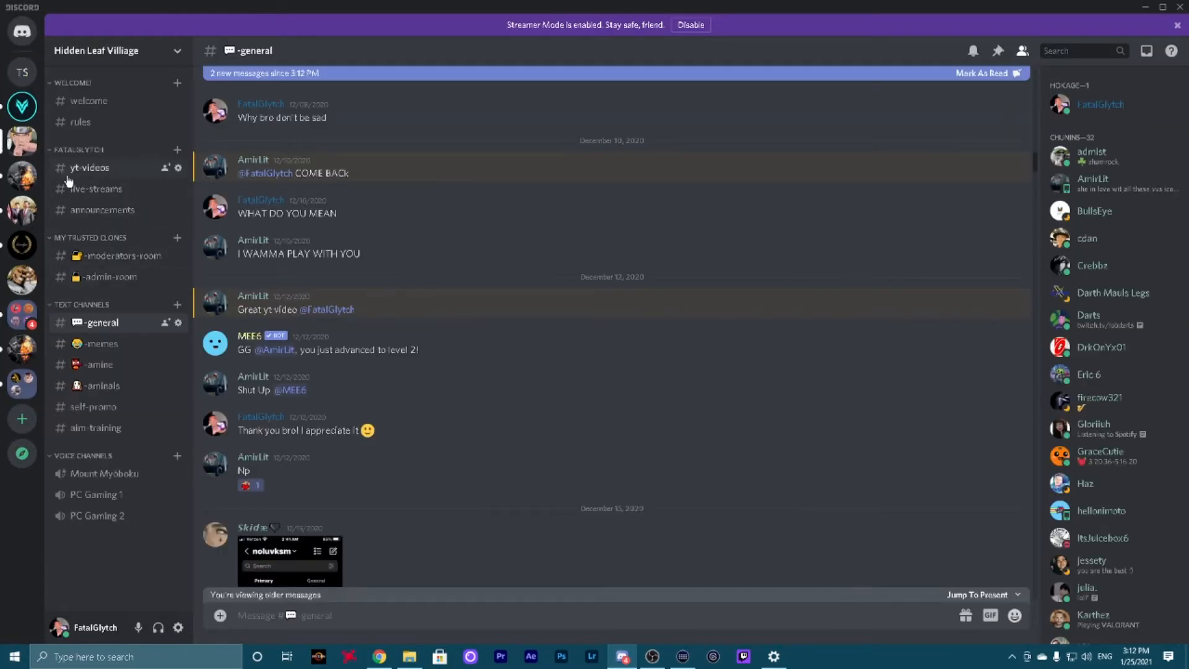
click(104, 174)
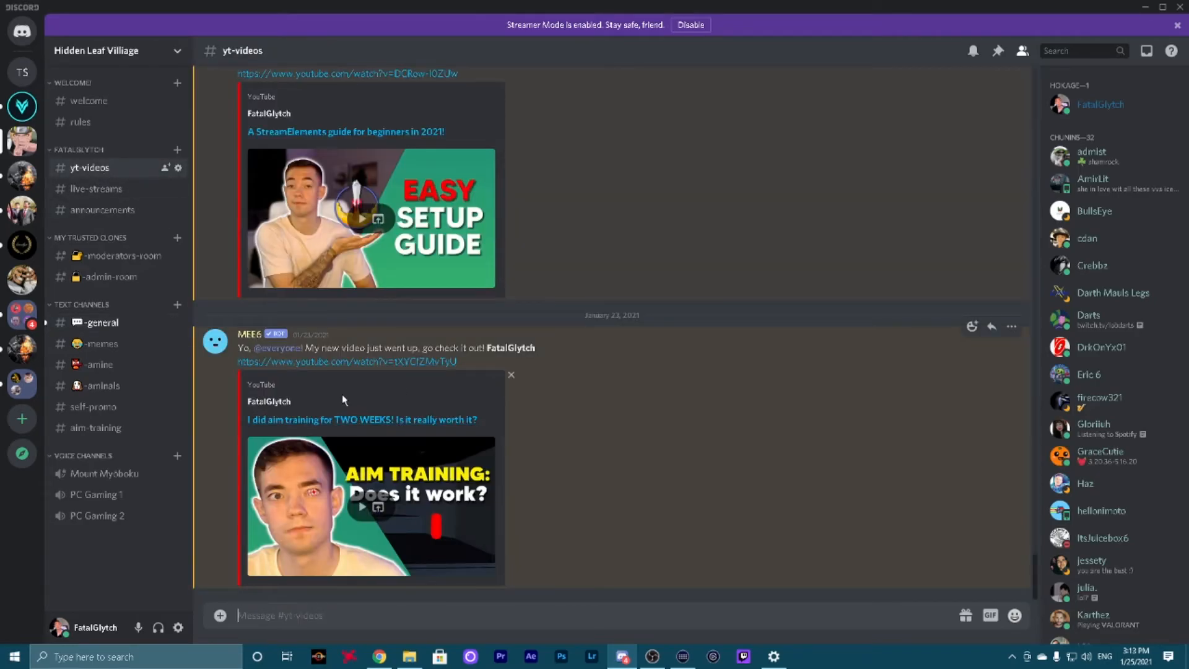
click(109, 192)
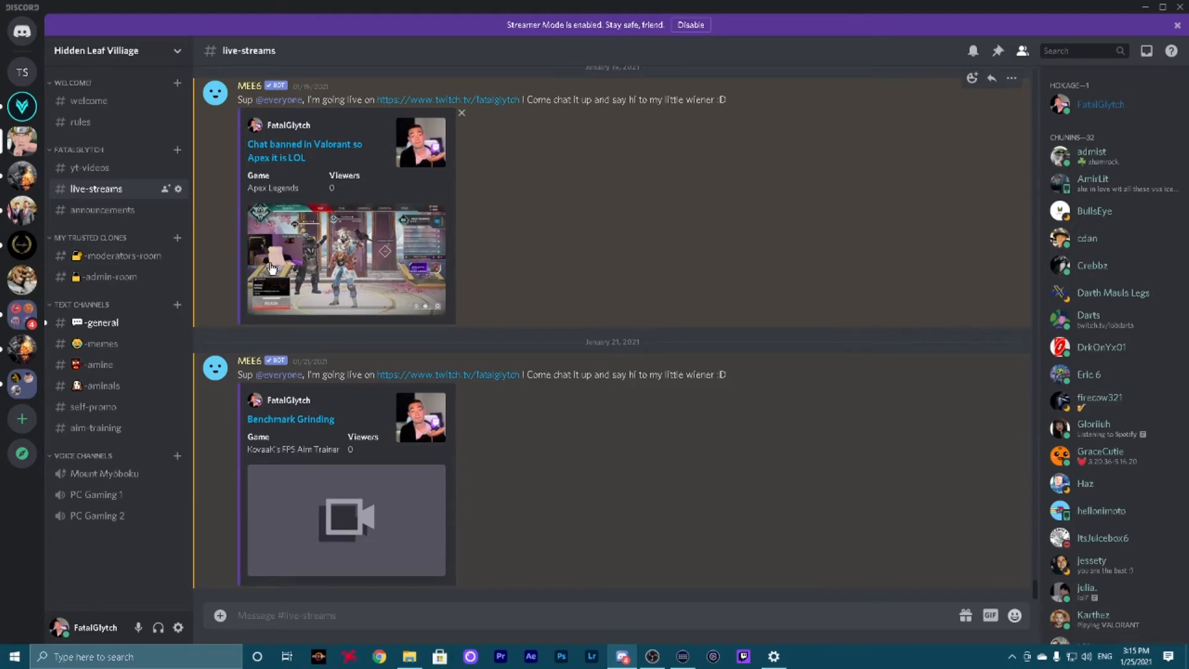
View the welcome, rules and general channels of Hidden Leaf Villiage and join the Mount Myōboku voice channel
click(103, 102)
click(110, 123)
click(102, 322)
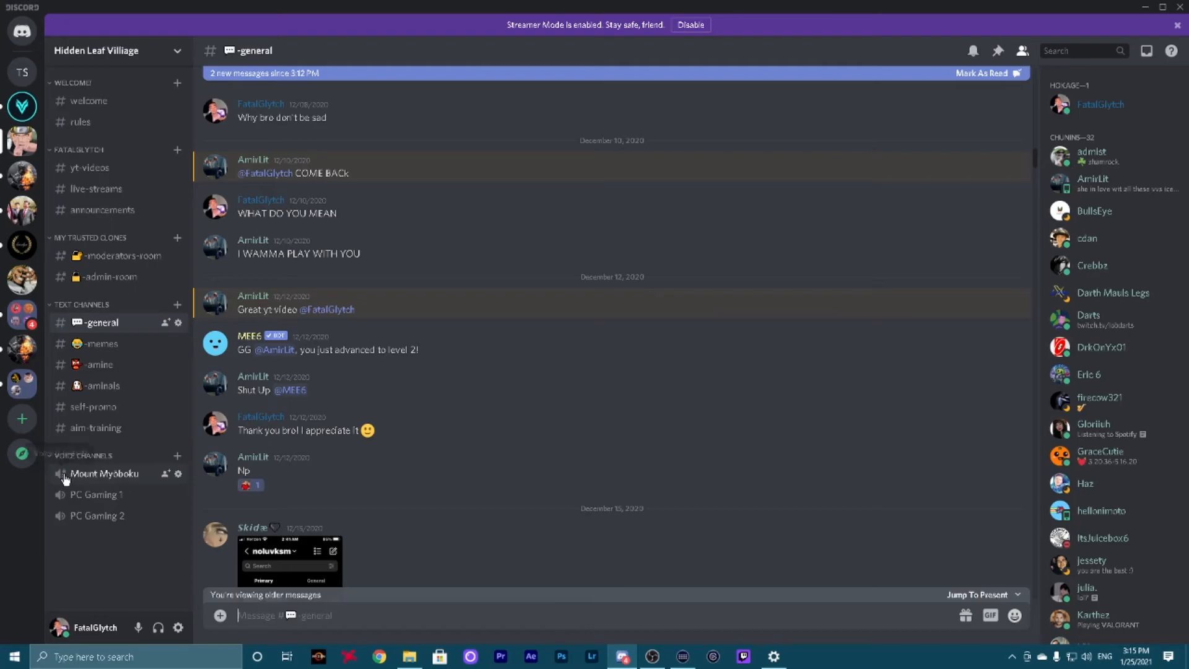
click(105, 475)
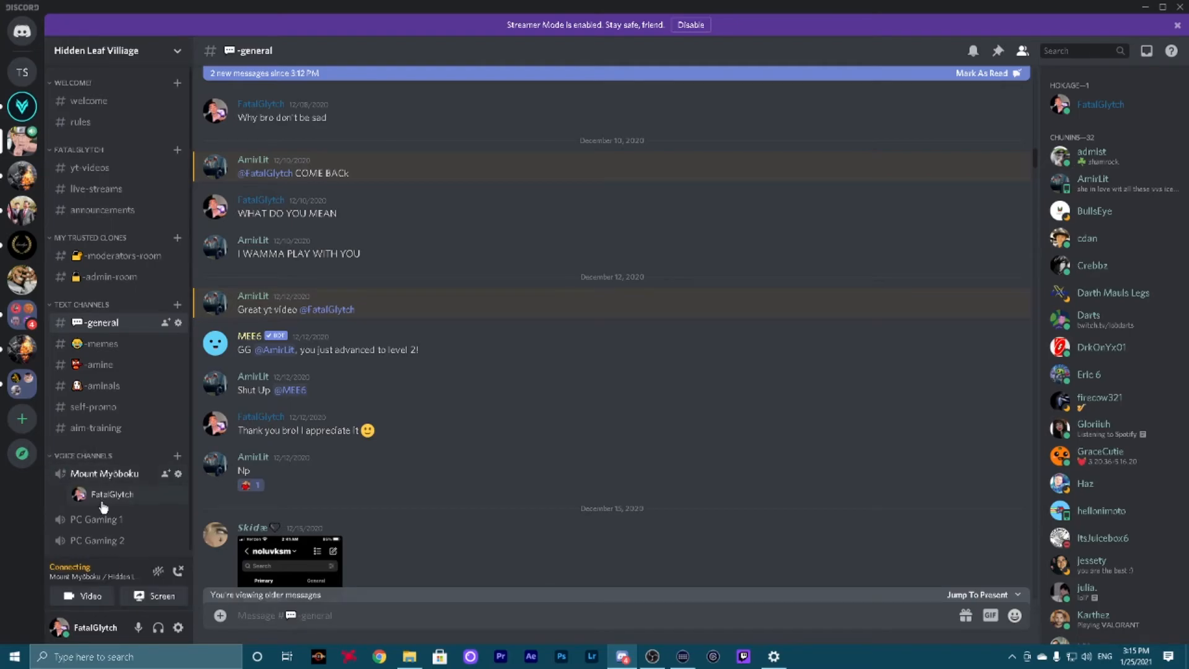